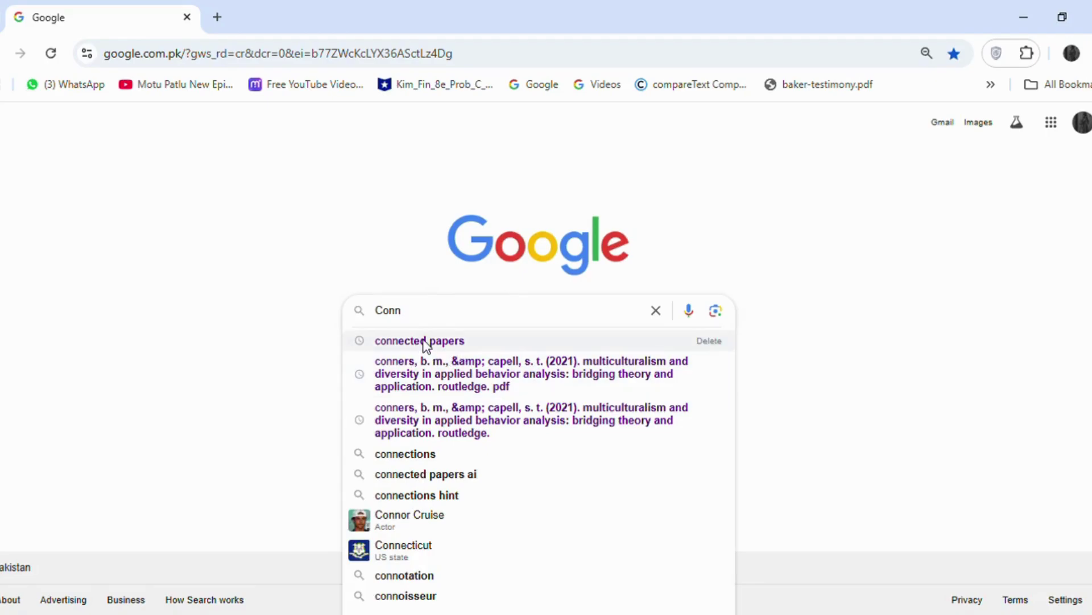
Open Connected Papers from Google results and search it for 'games impact on school students'
{"action": "left_click", "coordinate": [424, 342]}
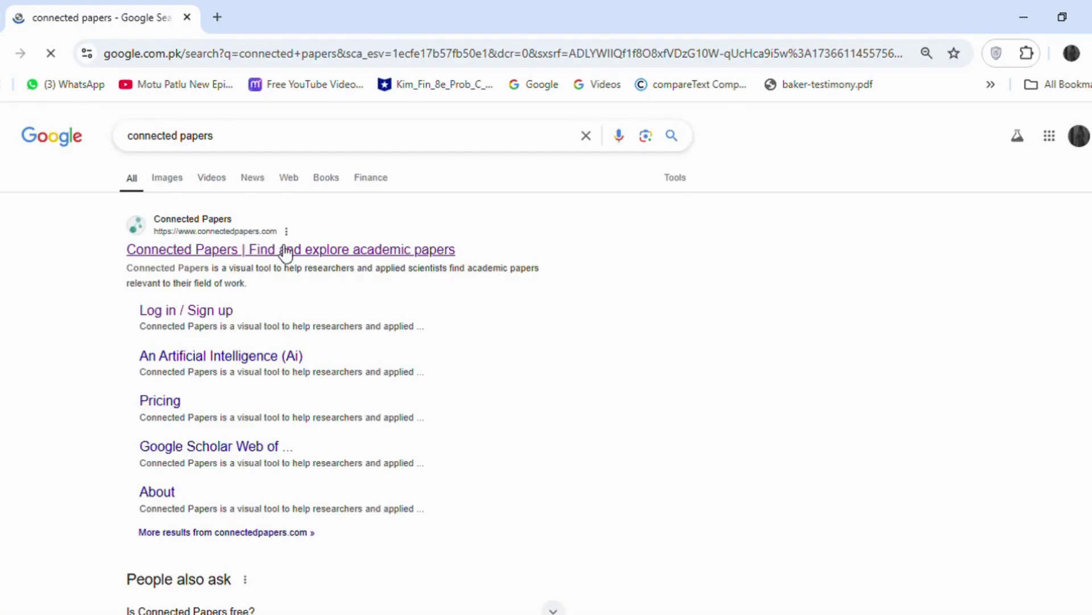
{"action": "left_click", "coordinate": [286, 252]}
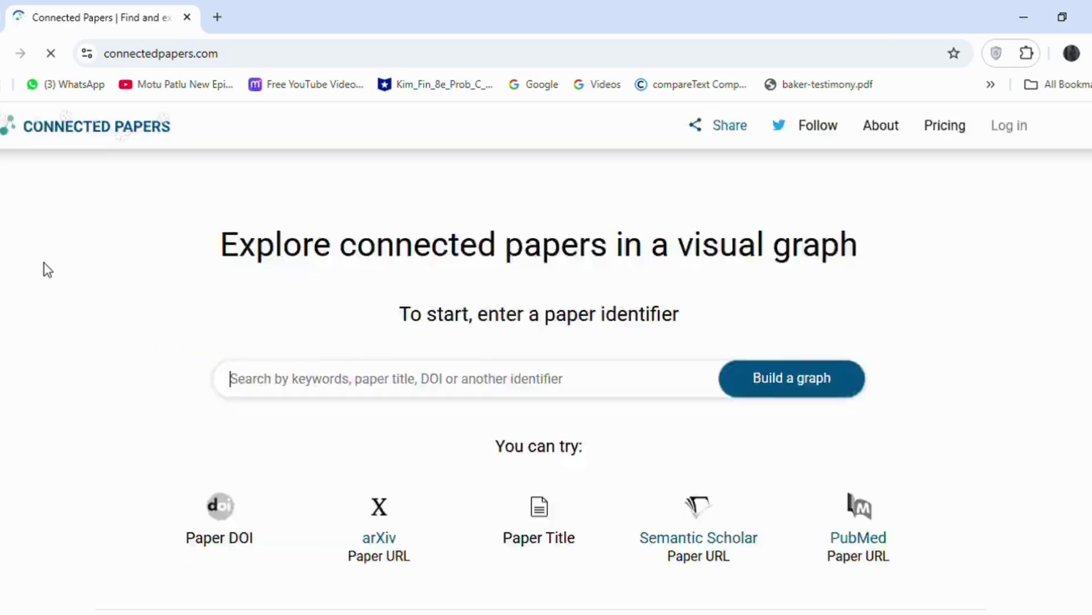
{"action": "type", "text": "games impact on school st"}
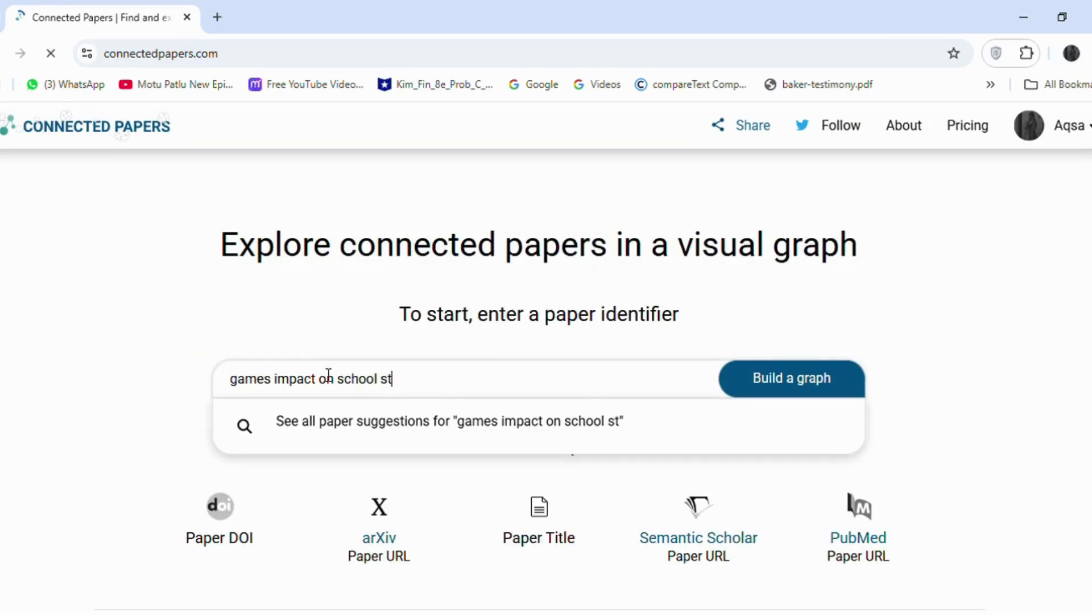
{"action": "type", "text": "udents"}
{"action": "key", "text": "Return"}
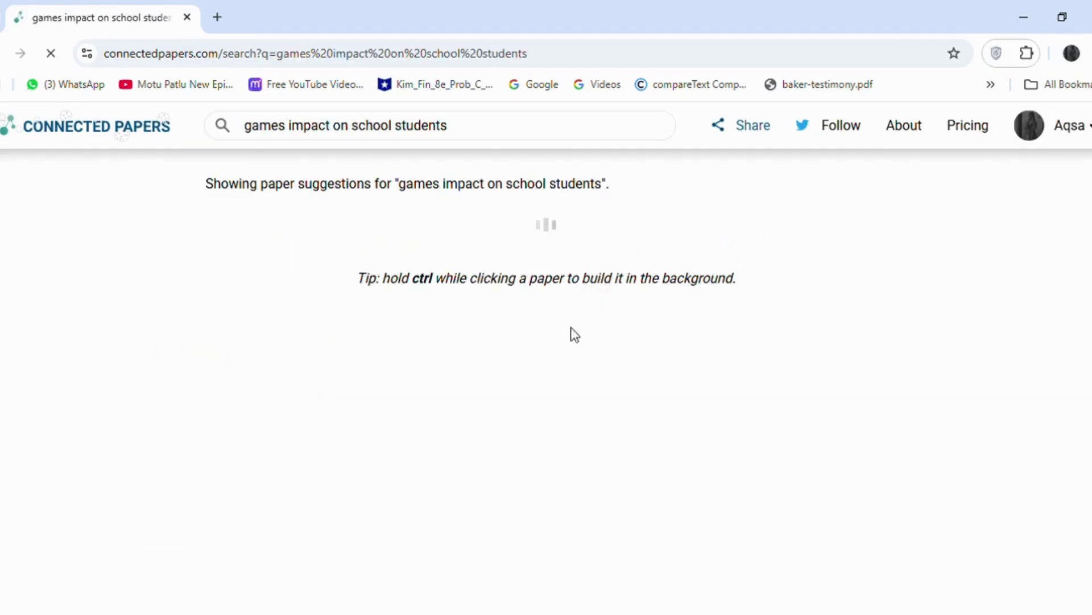
Scroll through the first page of paper suggestions for games impact on school students
{"action": "scroll", "coordinate": [852, 346], "scroll_direction": "down", "scroll_amount": 10}
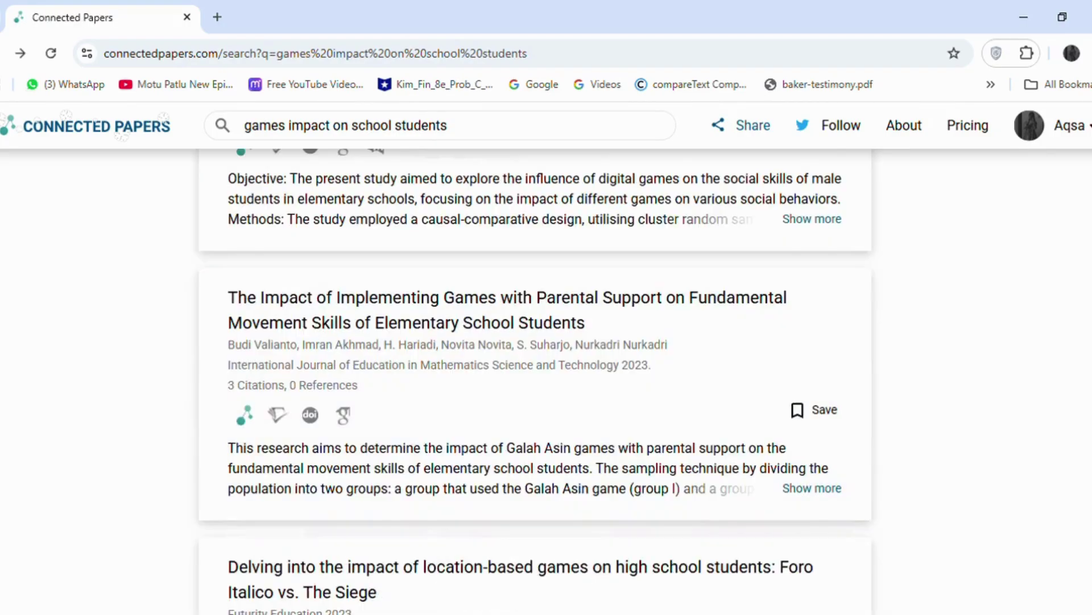
{"action": "scroll", "coordinate": [535, 382], "scroll_direction": "down", "scroll_amount": 10}
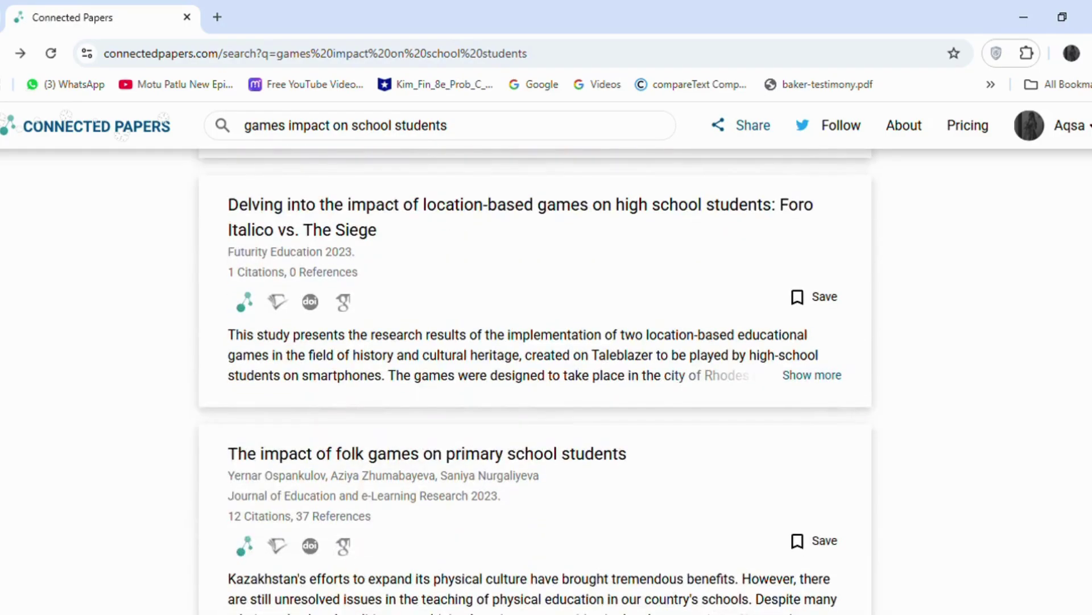
{"action": "scroll", "coordinate": [535, 372], "scroll_direction": "up", "scroll_amount": 2}
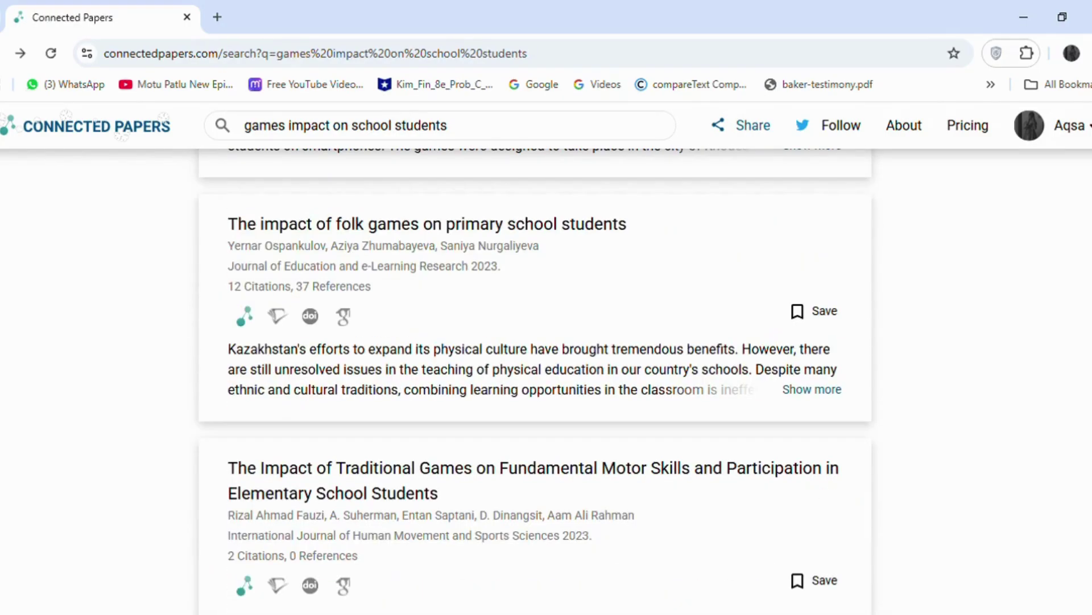
{"action": "scroll", "coordinate": [535, 382], "scroll_direction": "up", "scroll_amount": 1}
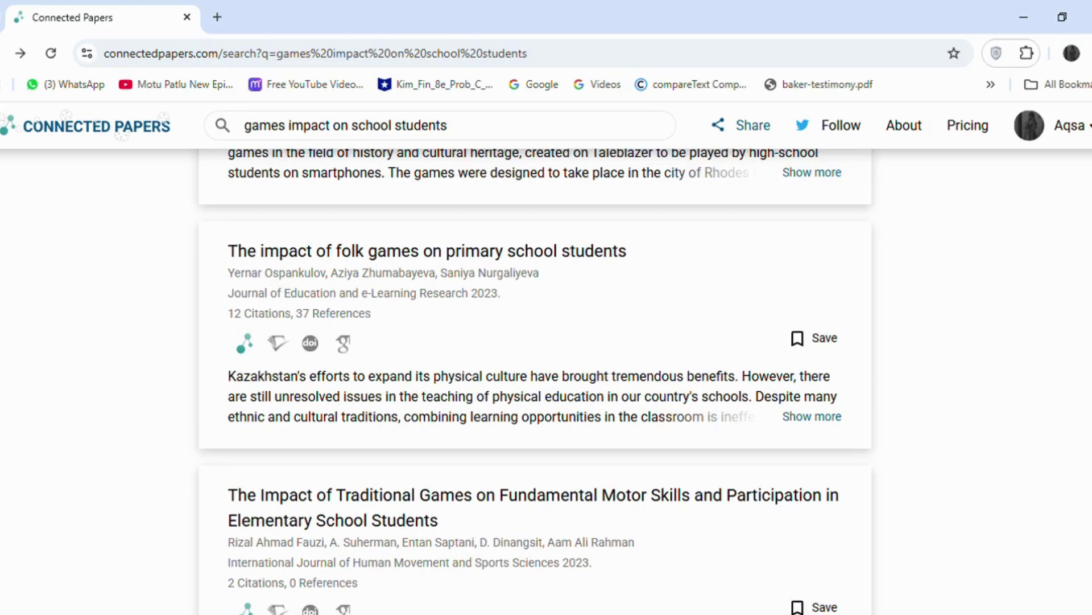
{"action": "scroll", "coordinate": [535, 381], "scroll_direction": "up", "scroll_amount": 1}
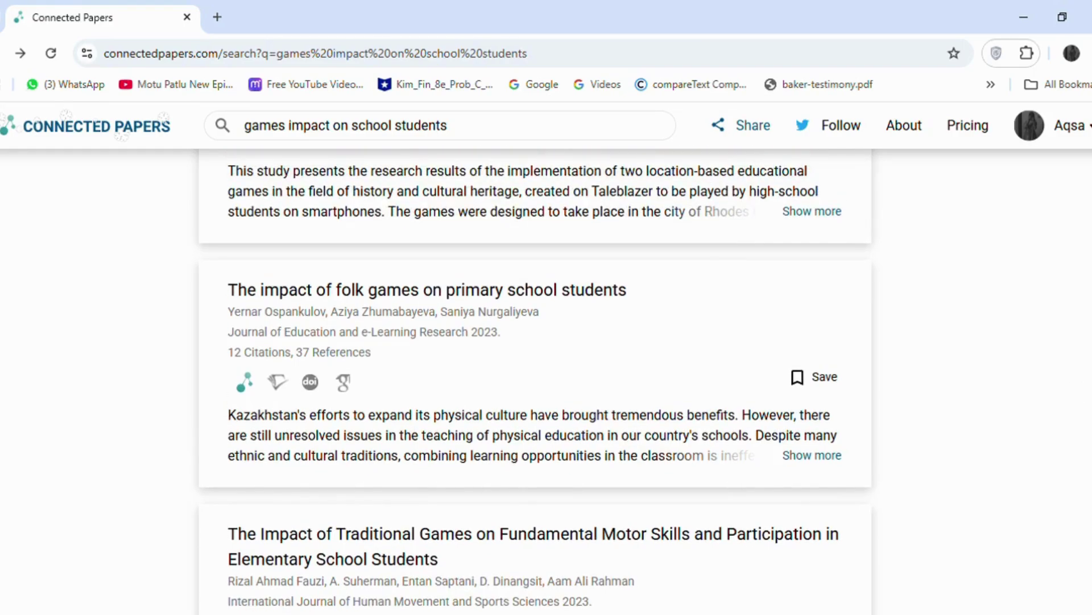
{"action": "scroll", "coordinate": [535, 385], "scroll_direction": "down", "scroll_amount": 10}
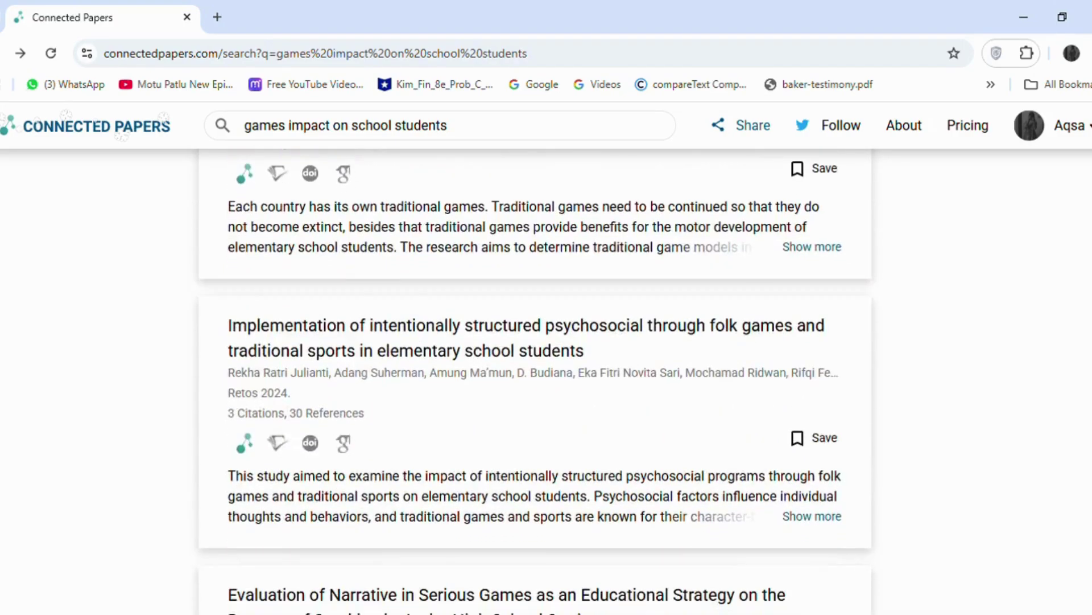
{"action": "scroll", "coordinate": [535, 381], "scroll_direction": "down", "scroll_amount": 5}
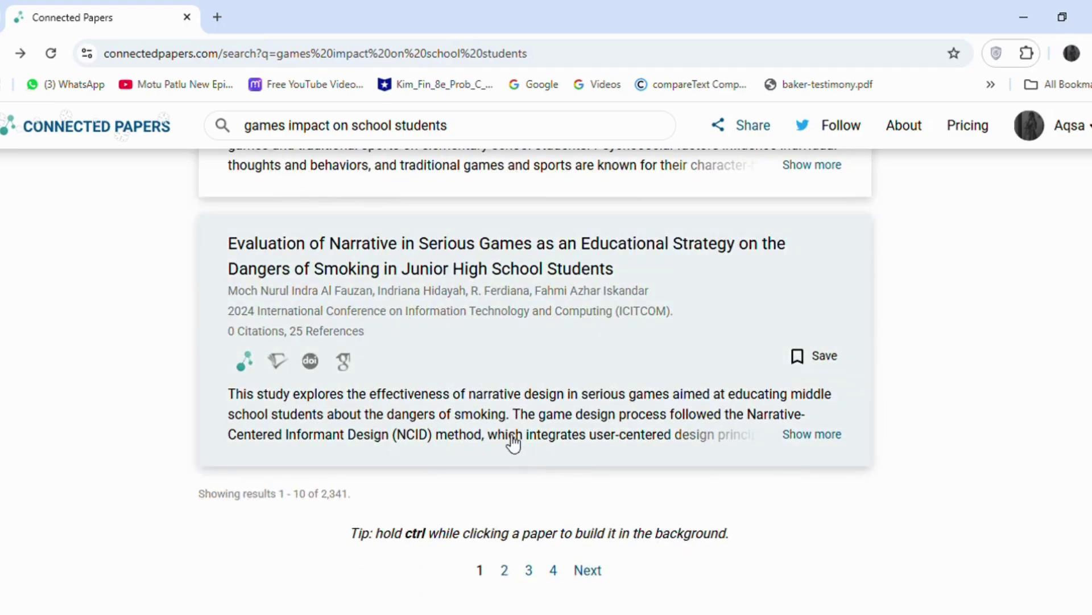
Go to results page 2 and scroll down through its papers
{"action": "left_click", "coordinate": [506, 571]}
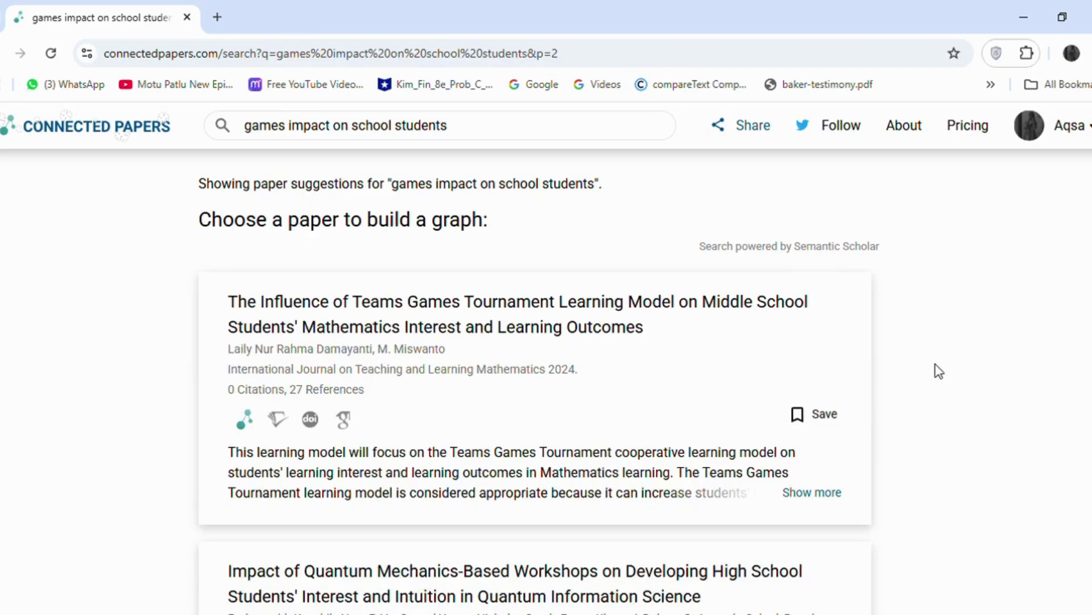
{"action": "scroll", "coordinate": [534, 381], "scroll_direction": "down", "scroll_amount": 8}
{"action": "scroll", "coordinate": [535, 381], "scroll_direction": "down", "scroll_amount": 6}
{"action": "scroll", "coordinate": [535, 381], "scroll_direction": "down", "scroll_amount": 2}
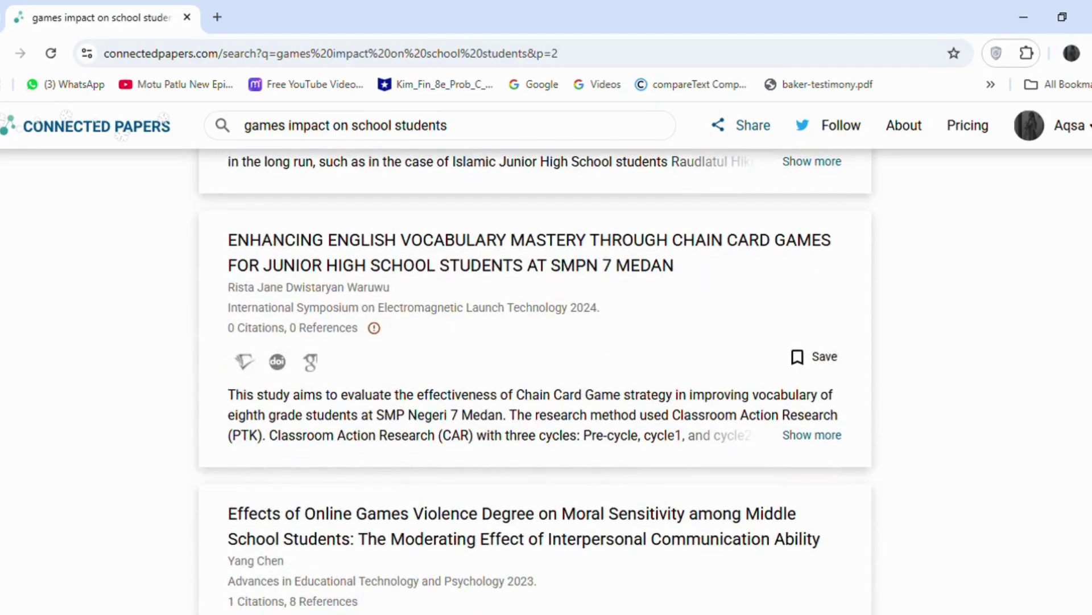
{"action": "scroll", "coordinate": [535, 381], "scroll_direction": "down", "scroll_amount": 4}
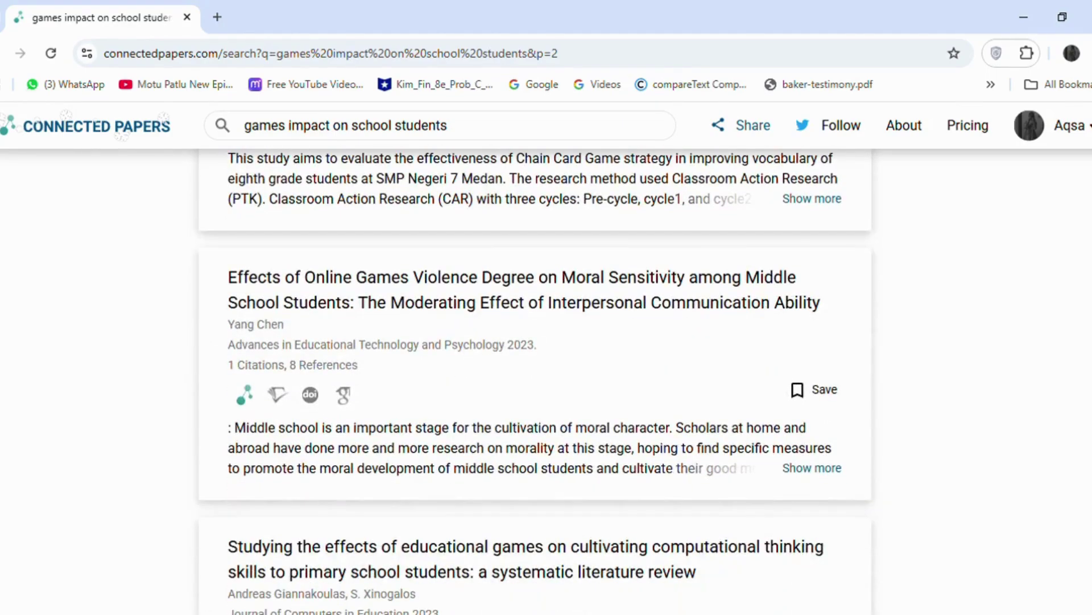
{"action": "scroll", "coordinate": [535, 381], "scroll_direction": "down", "scroll_amount": 4}
{"action": "scroll", "coordinate": [598, 329], "scroll_direction": "down", "scroll_amount": 2}
{"action": "scroll", "coordinate": [598, 328], "scroll_direction": "up", "scroll_amount": 2}
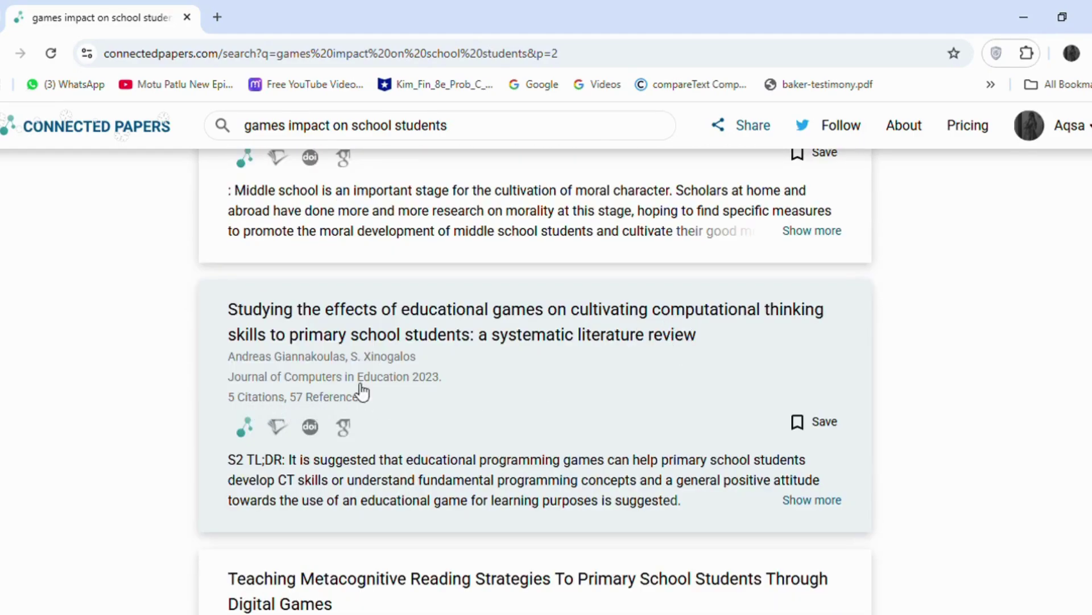
Build the graph for 'Studying the effects of educational games on cultivating computational thinking skills…'
{"action": "left_click", "coordinate": [330, 309]}
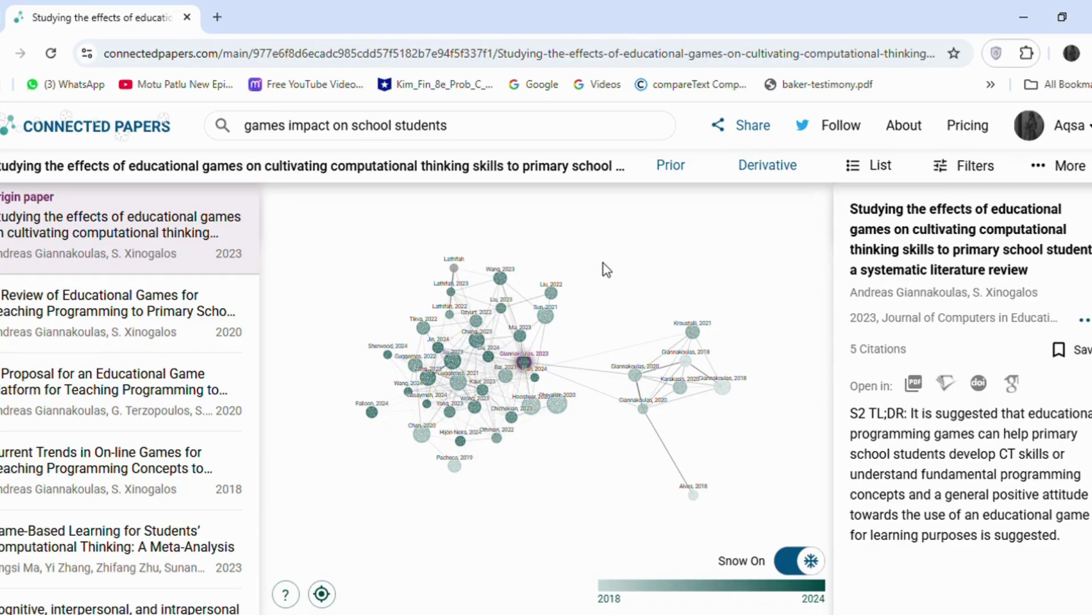
Open the Teacher Practices paper from the graph in a new tab and check it
{"action": "mouse_move", "coordinate": [567, 415]}
{"action": "left_click_drag", "start_coordinate": [990, 314], "coordinate": [850, 285]}
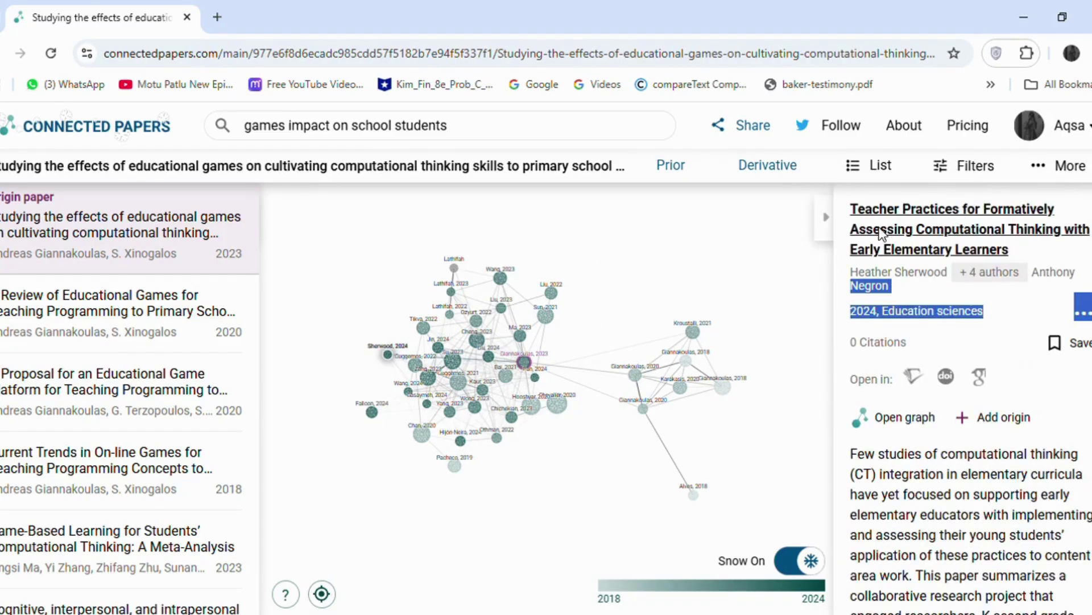
{"action": "left_click", "coordinate": [977, 211]}
{"action": "mouse_move", "coordinate": [644, 349]}
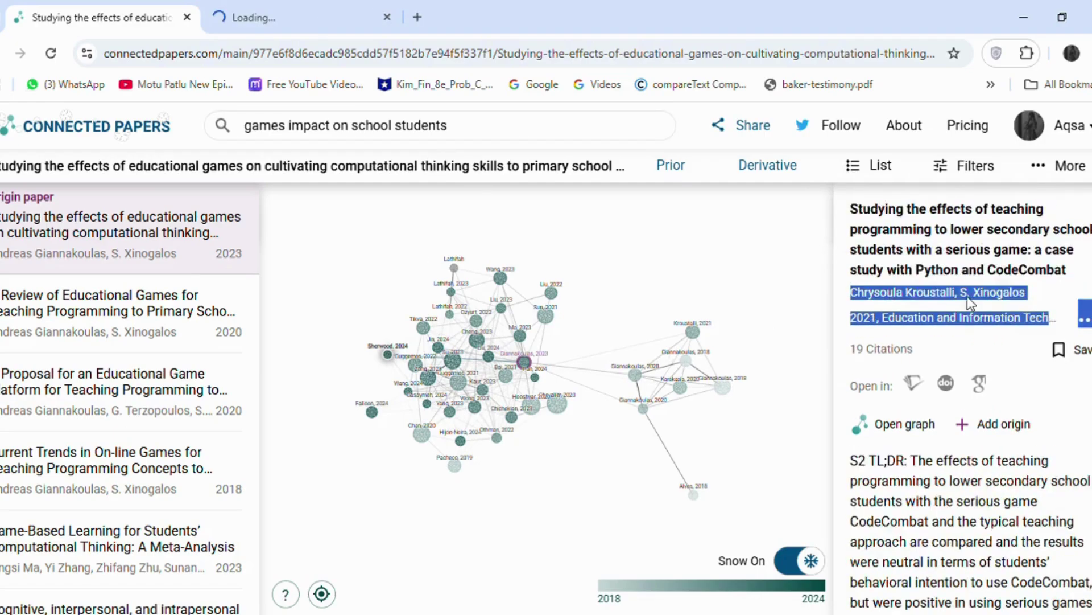
{"action": "left_click", "coordinate": [234, 7]}
{"action": "left_click", "coordinate": [124, 6]}
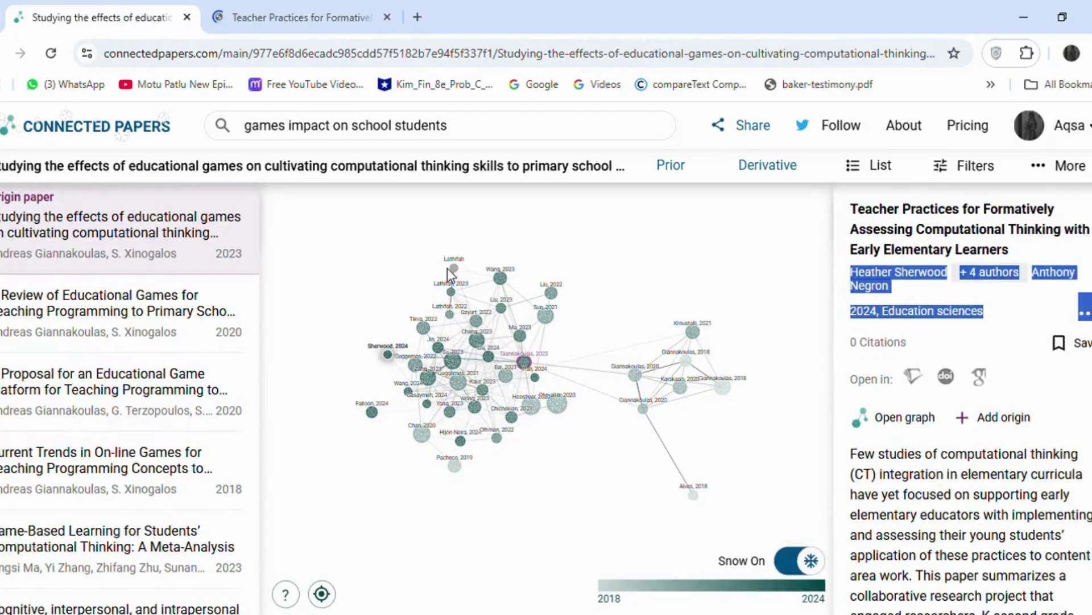
Open the Sun 2021 paper from the graph in a new tab and check it
{"action": "left_click", "coordinate": [545, 314]}
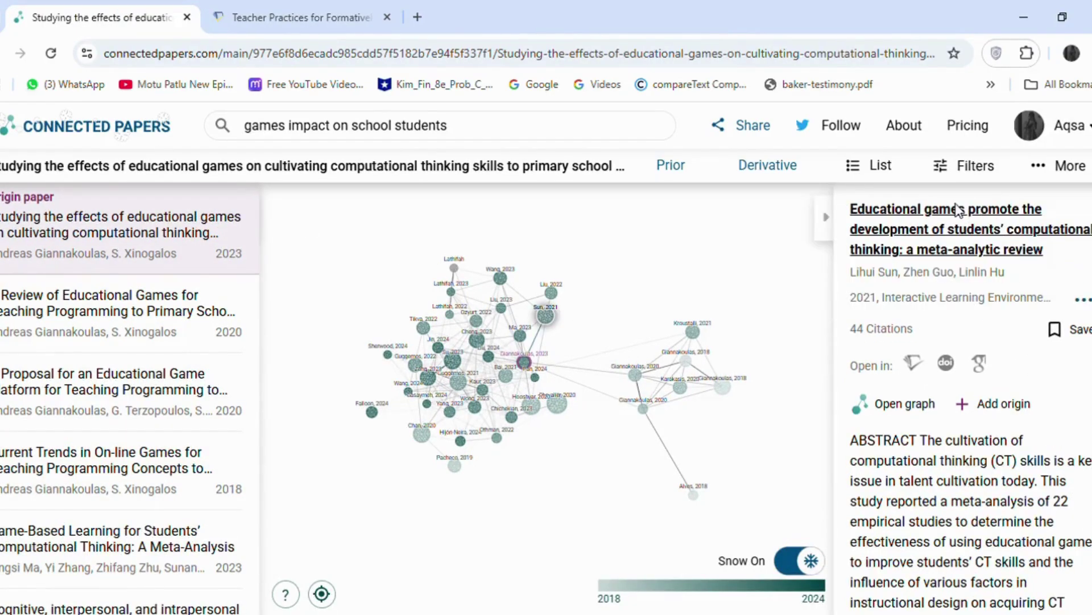
{"action": "left_click", "coordinate": [928, 229]}
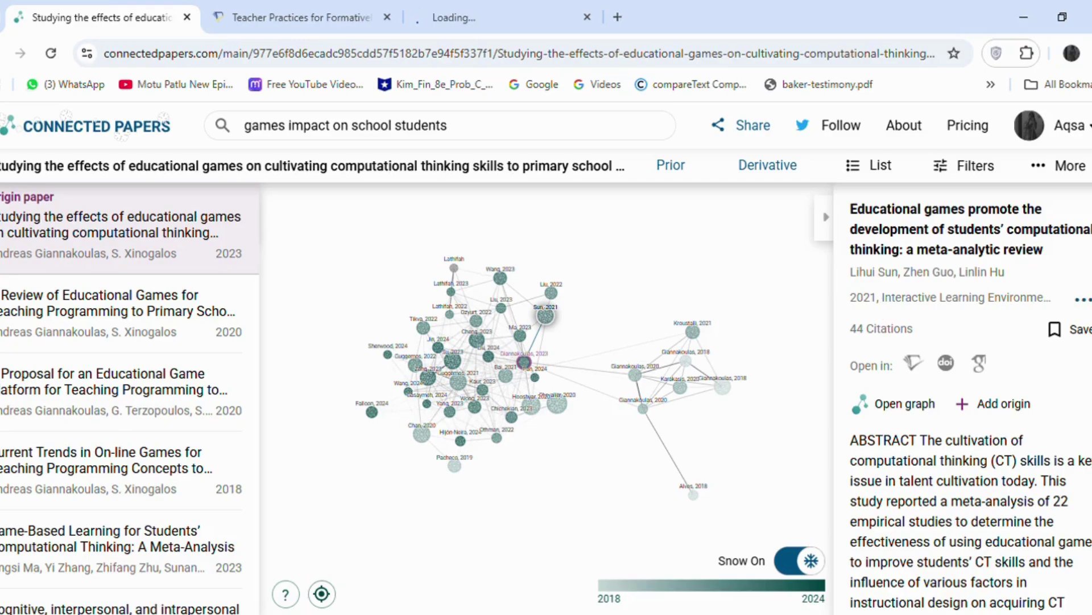
{"action": "left_click_drag", "start_coordinate": [879, 306], "coordinate": [1023, 439]}
{"action": "scroll", "coordinate": [1023, 439], "scroll_direction": "down", "scroll_amount": 1}
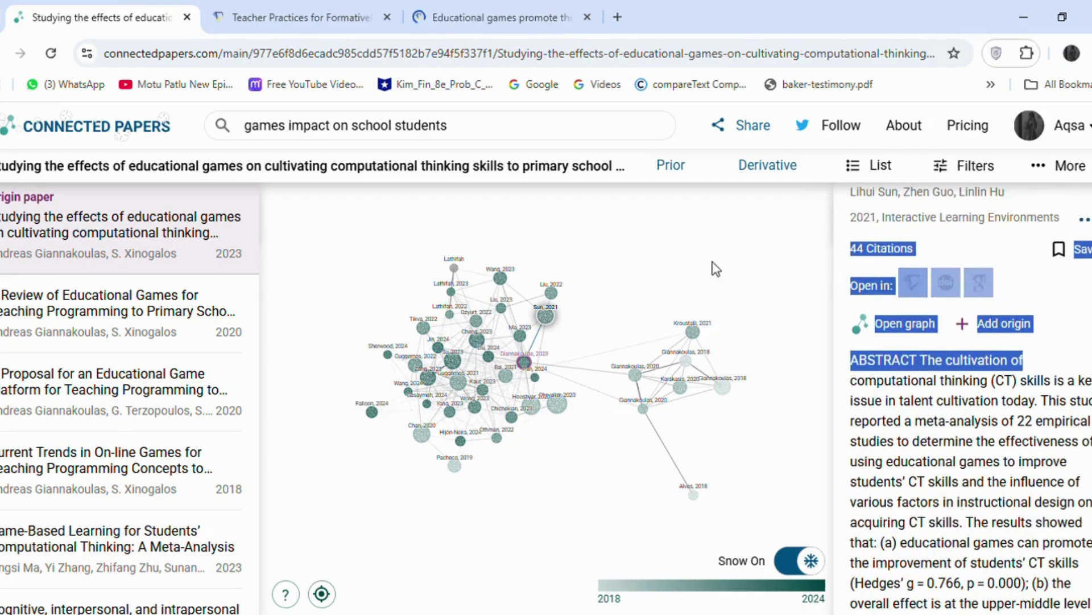
{"action": "left_click", "coordinate": [478, 17]}
{"action": "key", "text": "ctrl+1"}
Open the Pacheco 2019, Bai 2021 and Cheng 2023 papers in new tabs
{"action": "left_click", "coordinate": [455, 465]}
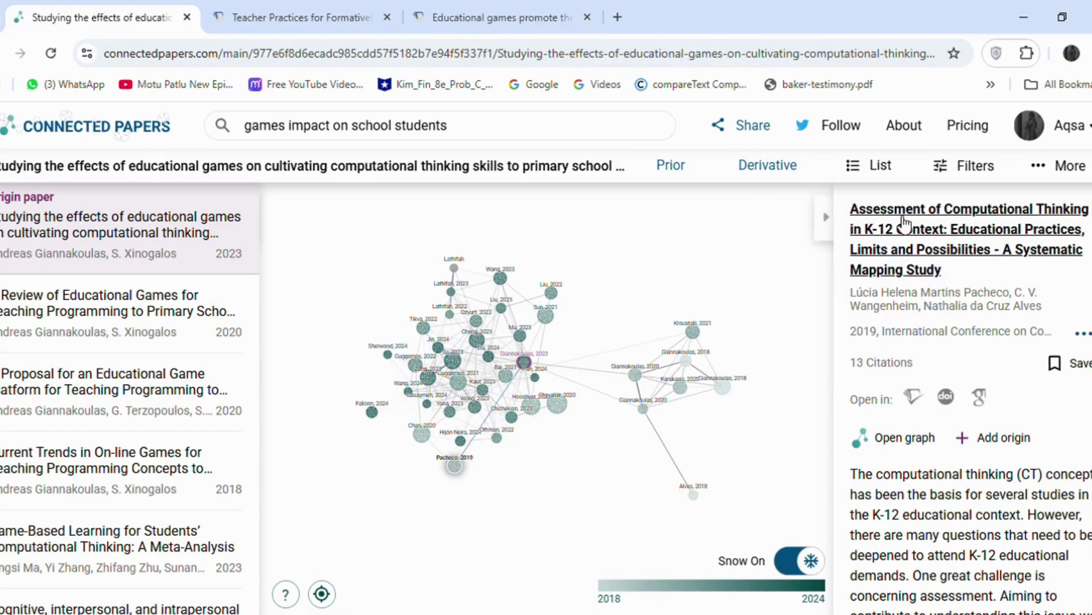
{"action": "left_click", "coordinate": [872, 228]}
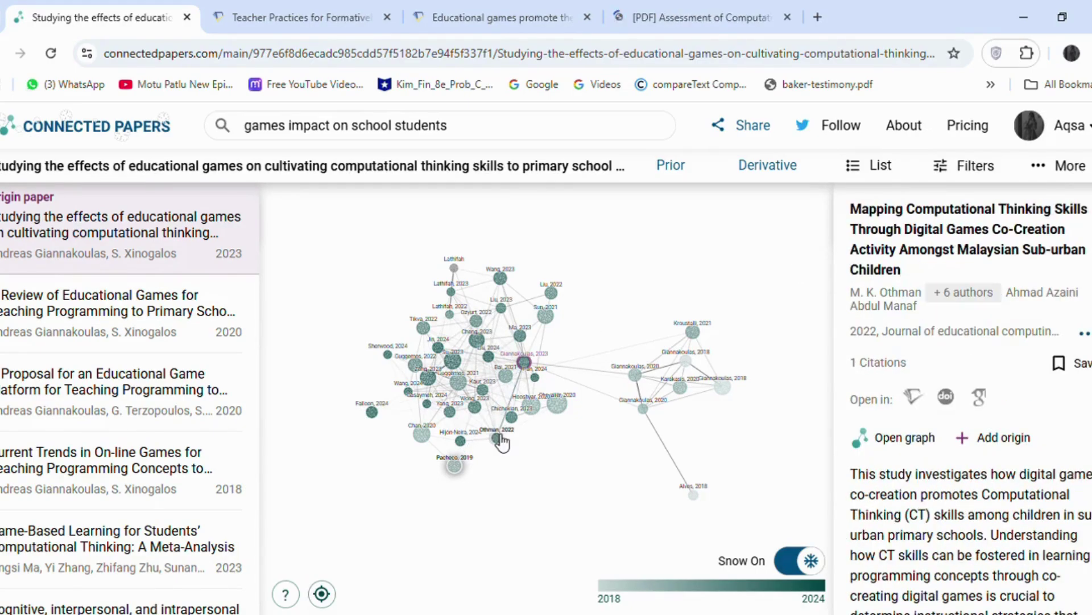
{"action": "left_click", "coordinate": [506, 375]}
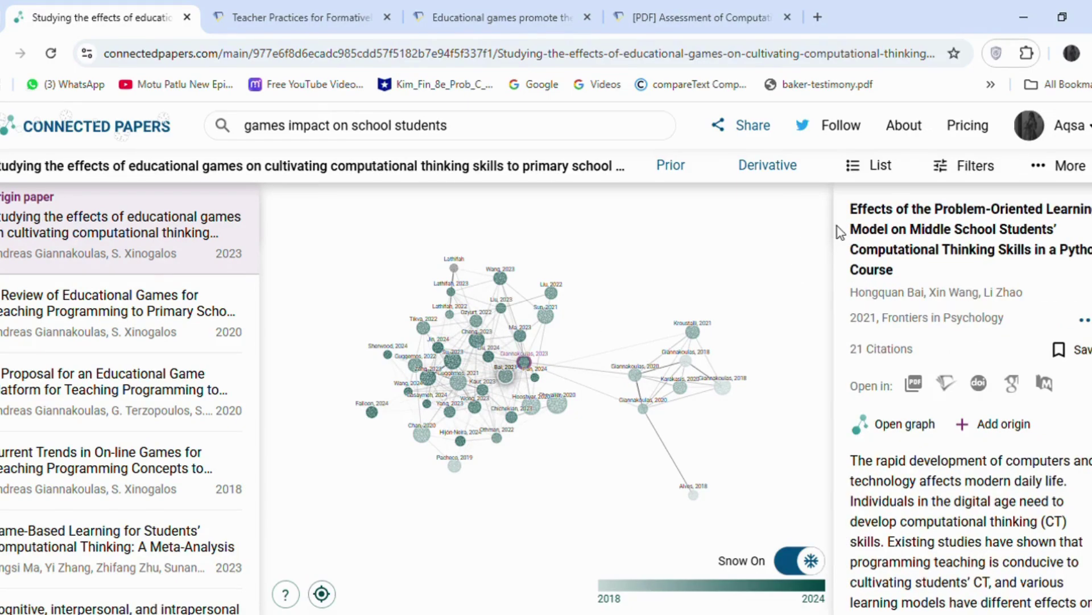
{"action": "left_click", "coordinate": [890, 230]}
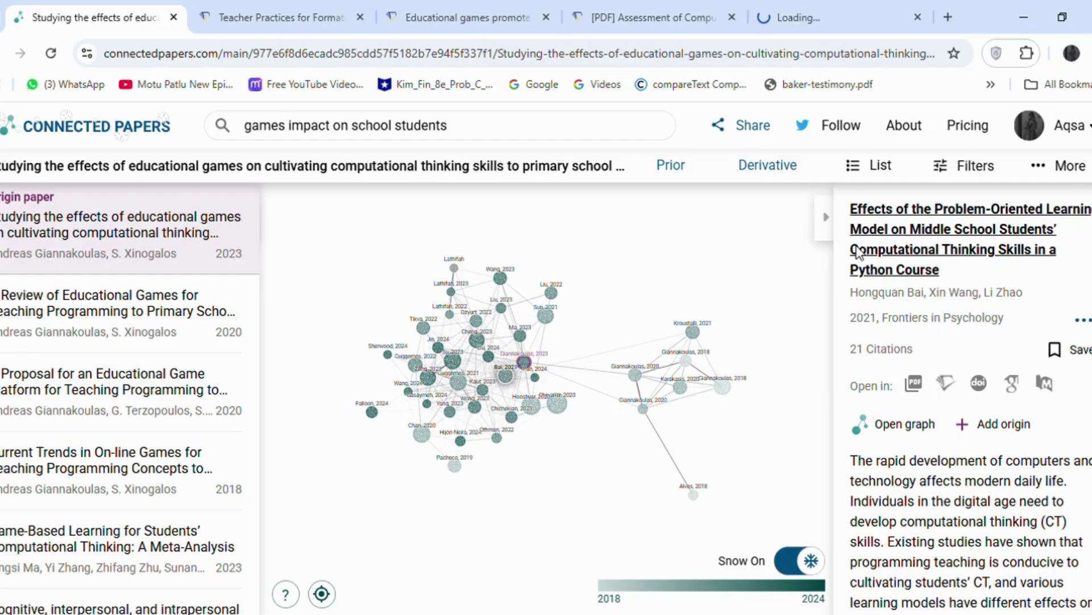
{"action": "left_click", "coordinate": [477, 340]}
{"action": "left_click", "coordinate": [890, 272]}
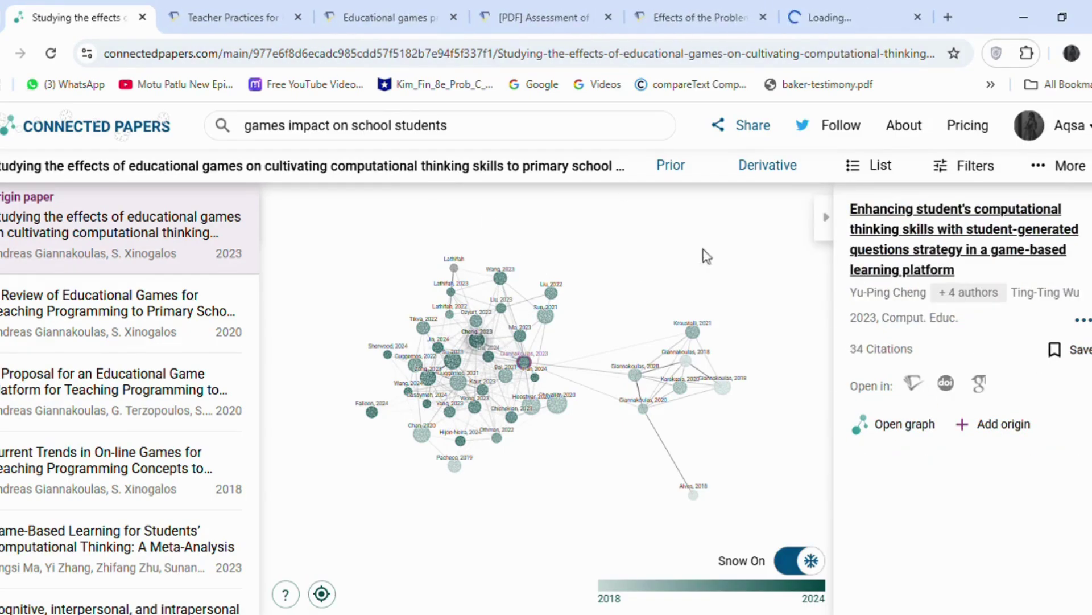
Look over each opened paper tab, from Teacher Practices to Enhancing student's
{"action": "left_click", "coordinate": [293, 12]}
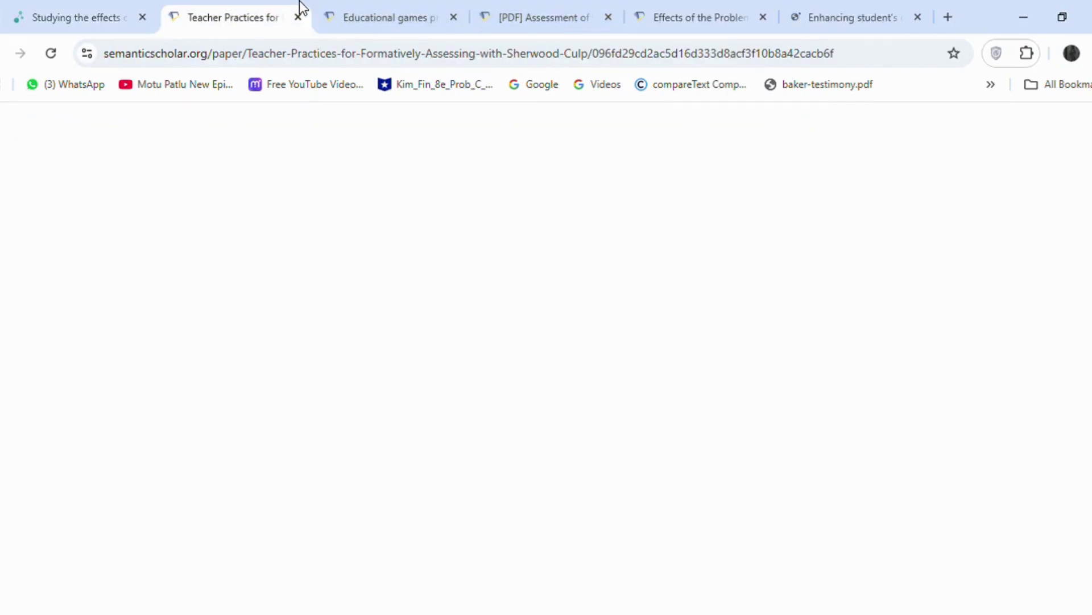
{"action": "left_click", "coordinate": [388, 5]}
{"action": "left_click", "coordinate": [562, 4]}
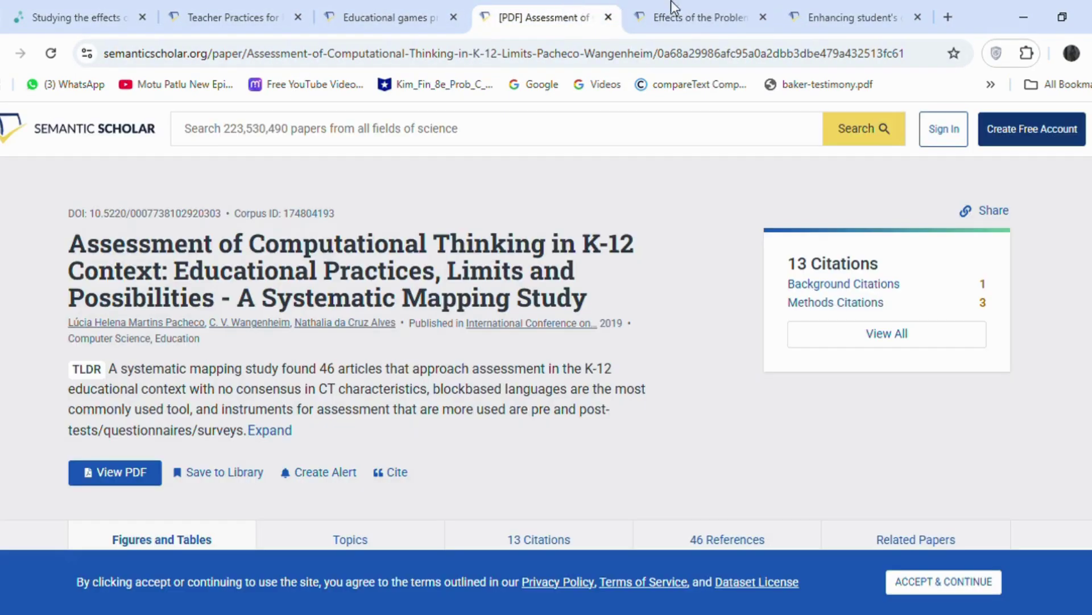
{"action": "left_click", "coordinate": [708, 4]}
{"action": "left_click", "coordinate": [848, 5]}
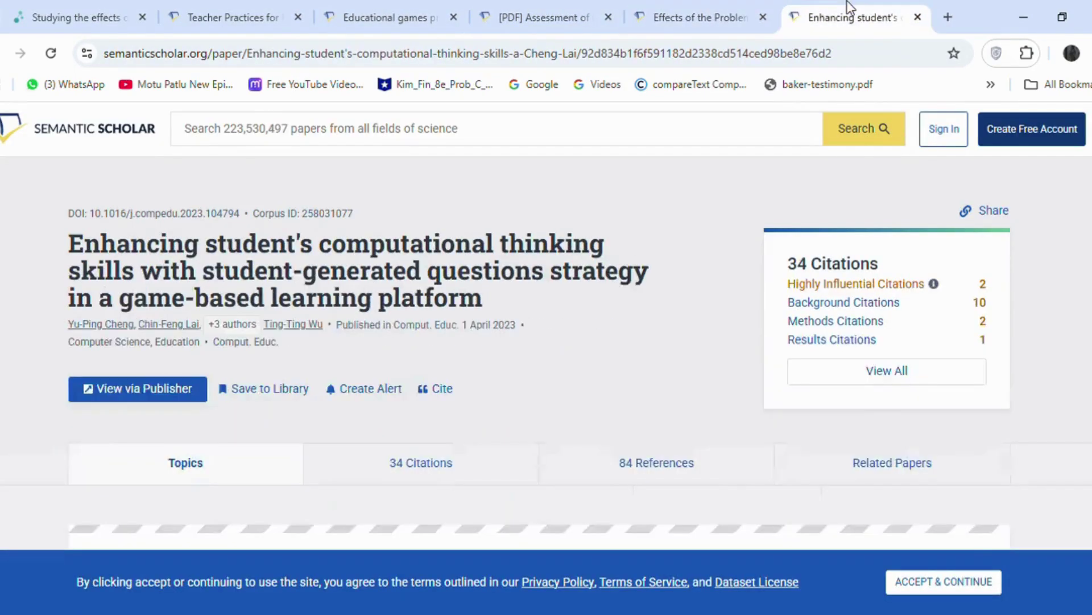
Open the Sci-Hub site in a new tab via the 'sc' search suggestion
{"action": "key", "text": "ctrl+t"}
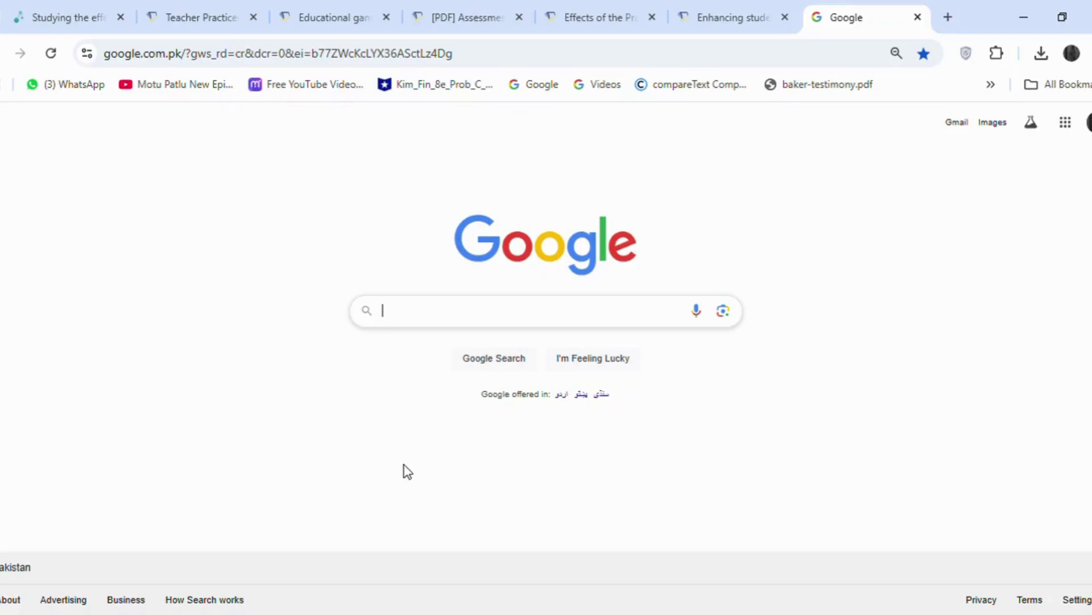
{"action": "type", "text": "sc"}
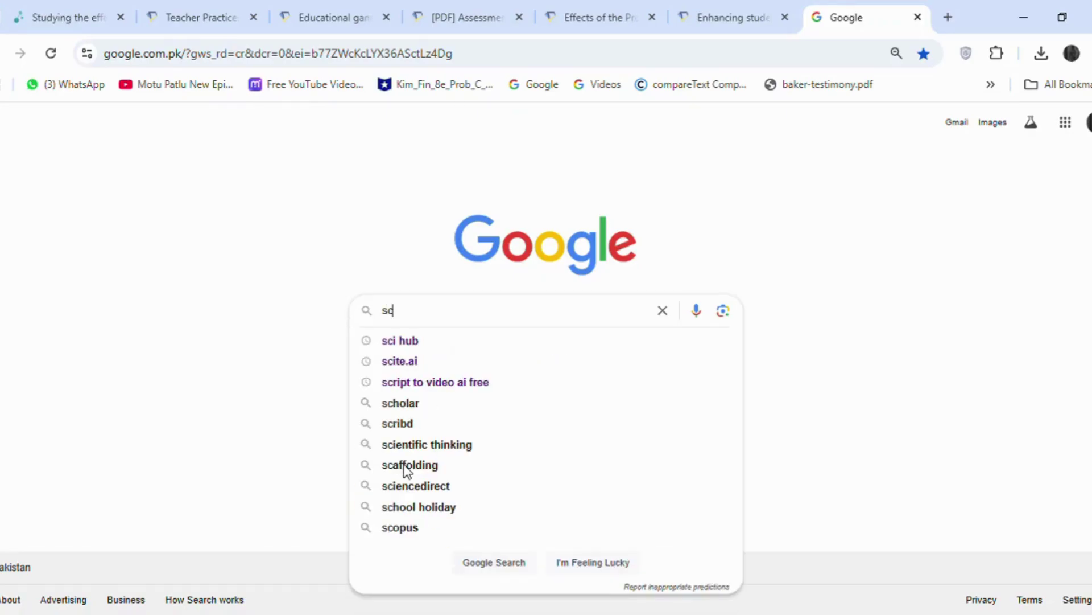
{"action": "key", "text": "Down"}
{"action": "key", "text": "Return"}
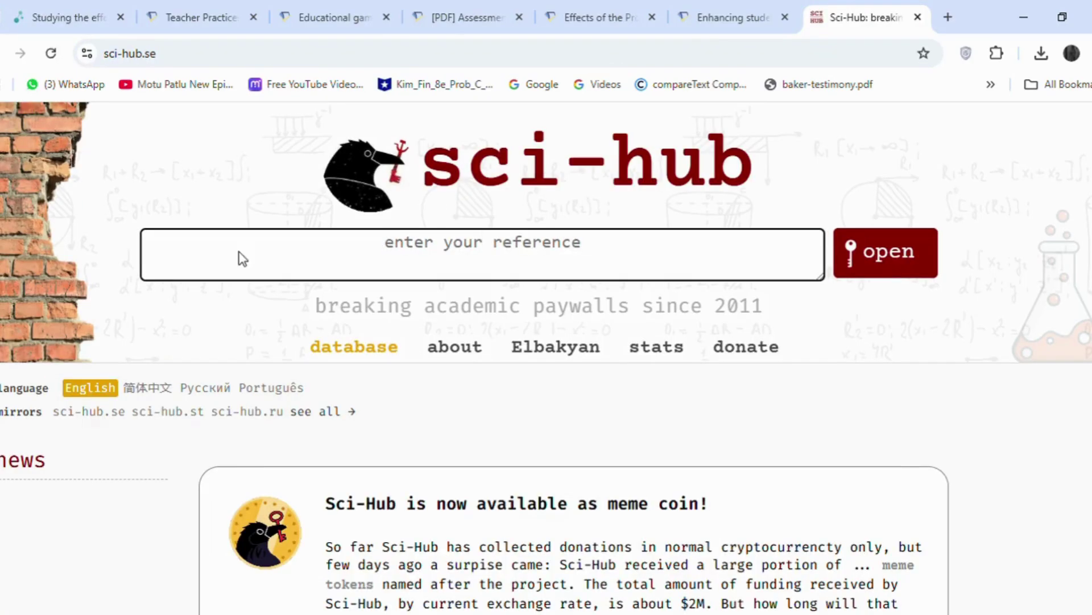
Open the Teacher Practices PDF, the Educational games publisher page and the Assessment paper's PDF
{"action": "key", "text": "ctrl+2"}
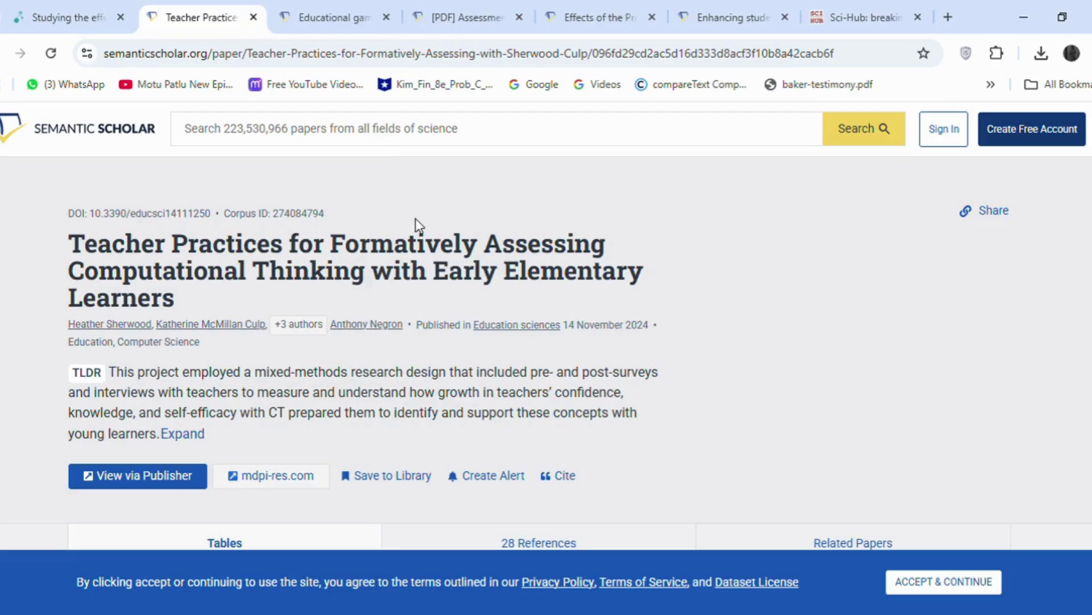
{"action": "key", "text": "alt+Left"}
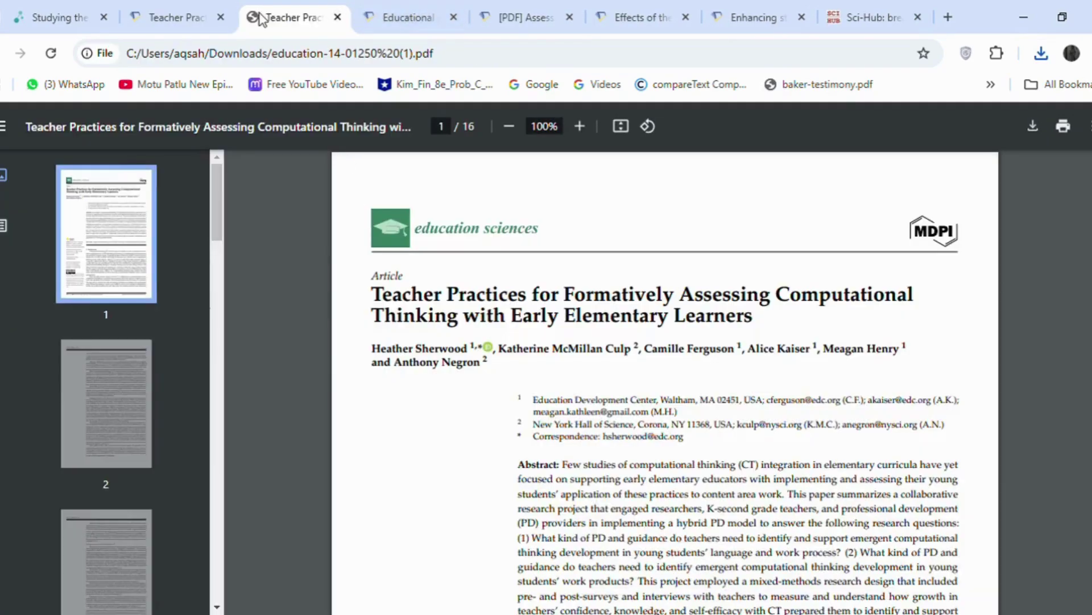
{"action": "key", "text": "ctrl+3"}
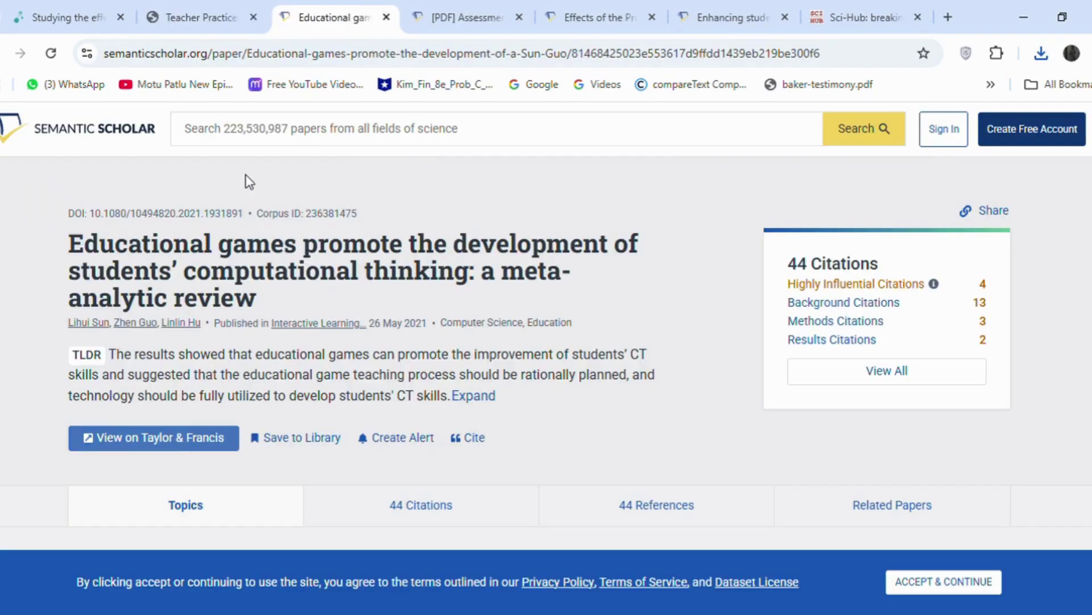
{"action": "left_click", "coordinate": [177, 437]}
{"action": "left_click", "coordinate": [391, 5]}
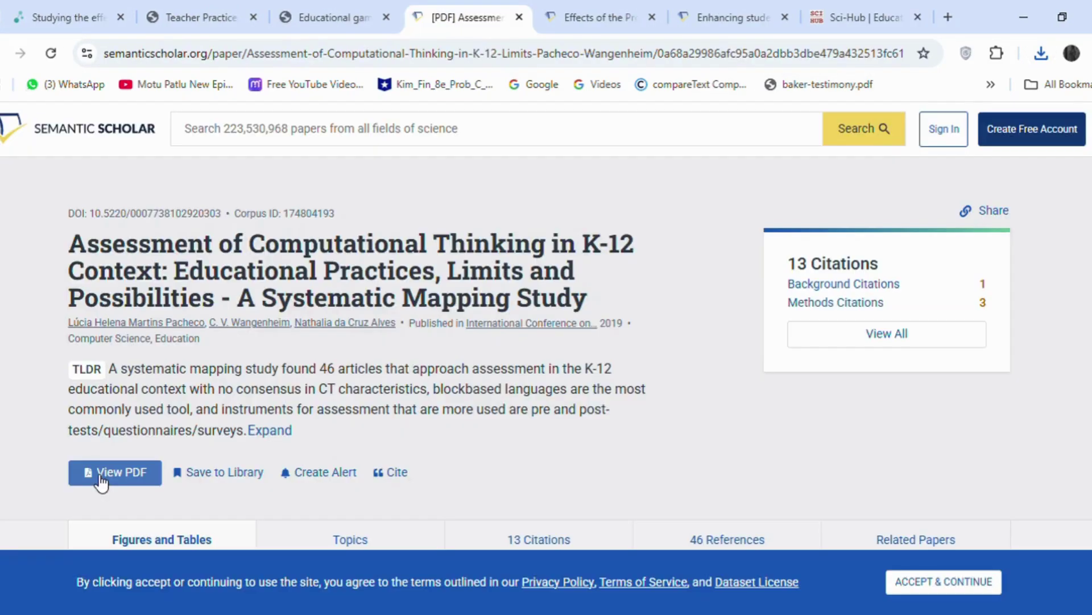
{"action": "left_click", "coordinate": [101, 481]}
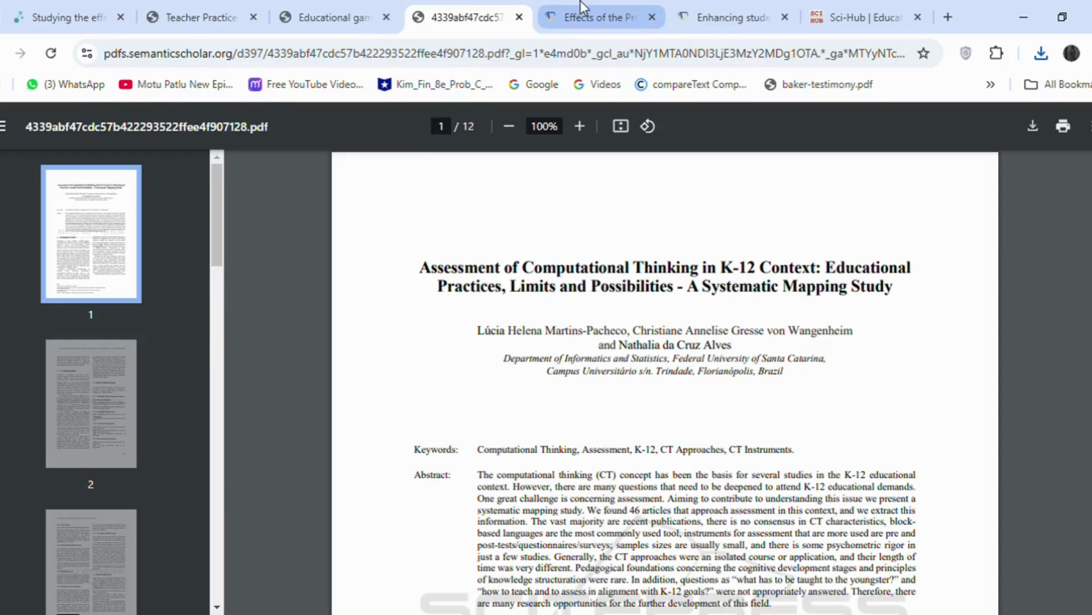
Look up the game-based learning paper's DOI on Sci-Hub and find it not available
{"action": "left_click", "coordinate": [580, 5]}
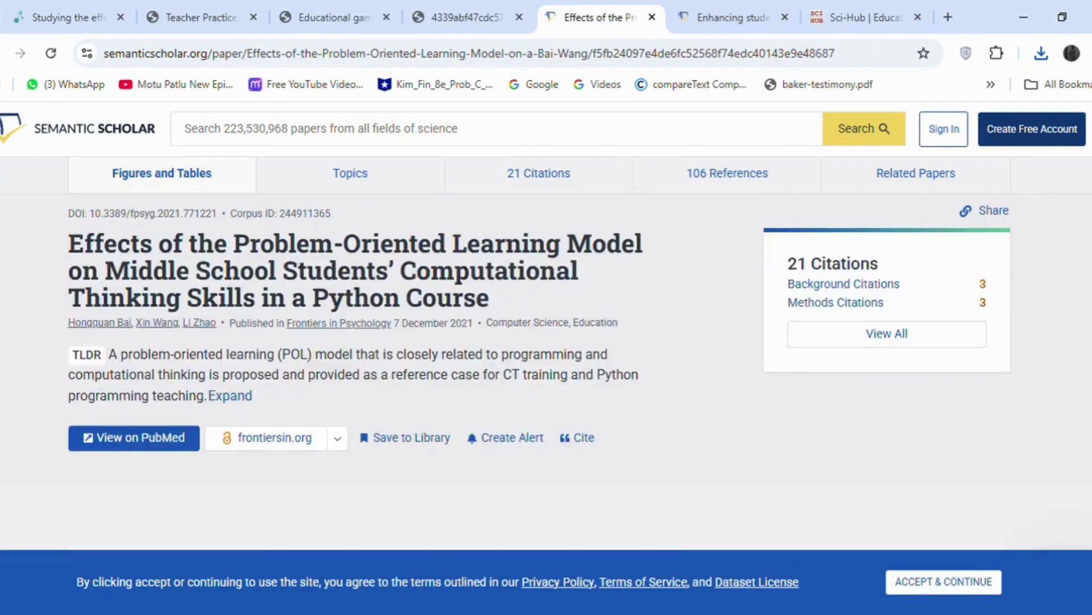
{"action": "key", "text": "ctrl+Tab"}
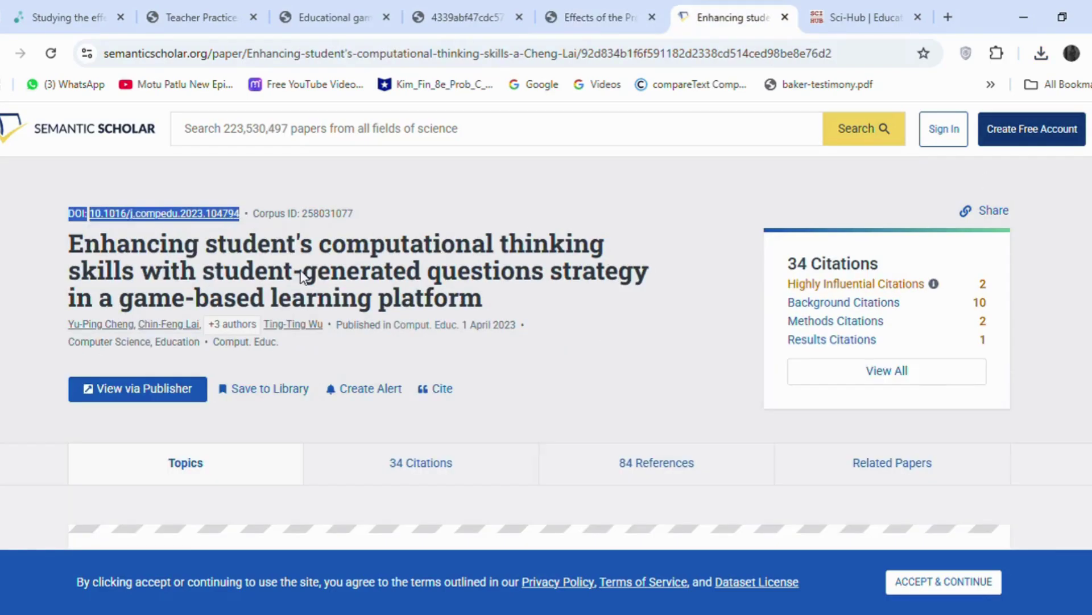
{"action": "key", "text": "ctrl+Tab"}
{"action": "type", "text": "DOI:10.1016/j.compedu.2023.104794"}
{"action": "left_click", "coordinate": [915, 261]}
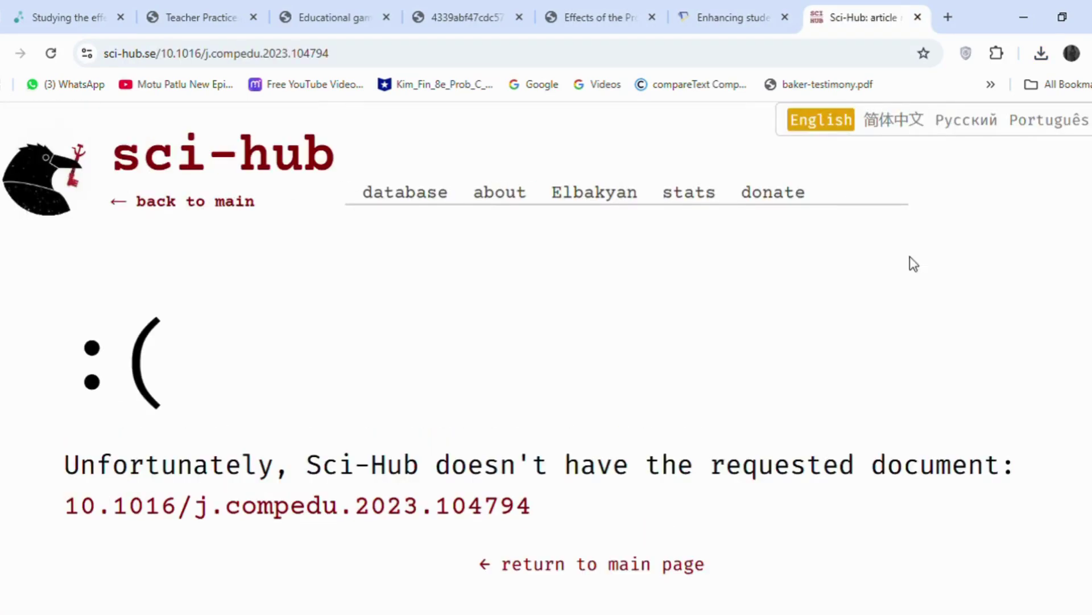
{"action": "left_click_drag", "start_coordinate": [63, 471], "coordinate": [1058, 461]}
{"action": "left_click", "coordinate": [640, 357]}
Open the Studying the effects review from Connected Papers and its link.springer.com PDF
{"action": "left_click", "coordinate": [40, 8]}
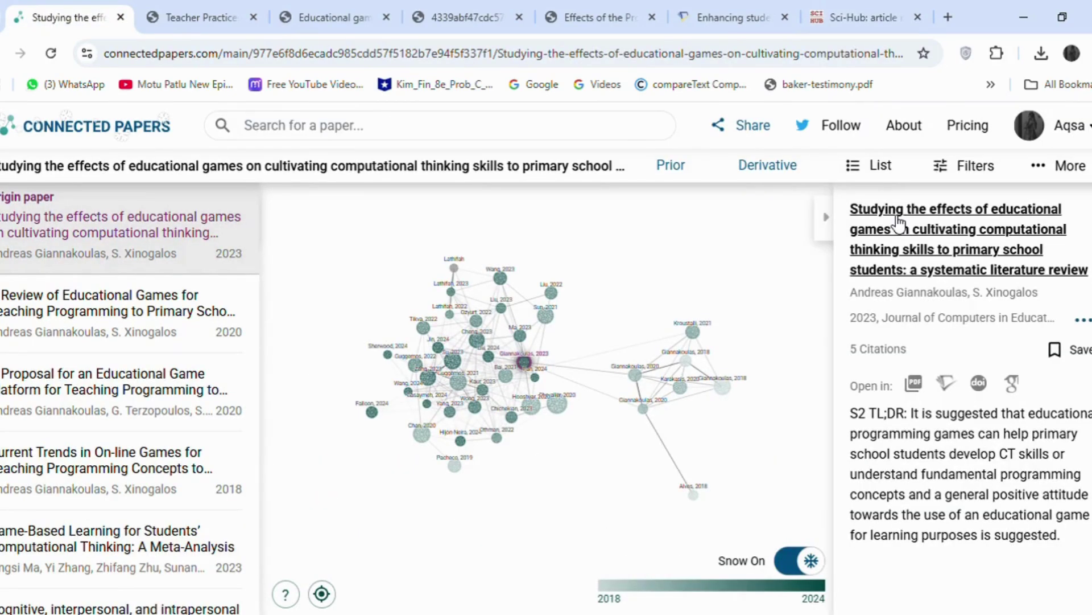
{"action": "middle_click", "coordinate": [842, 236]}
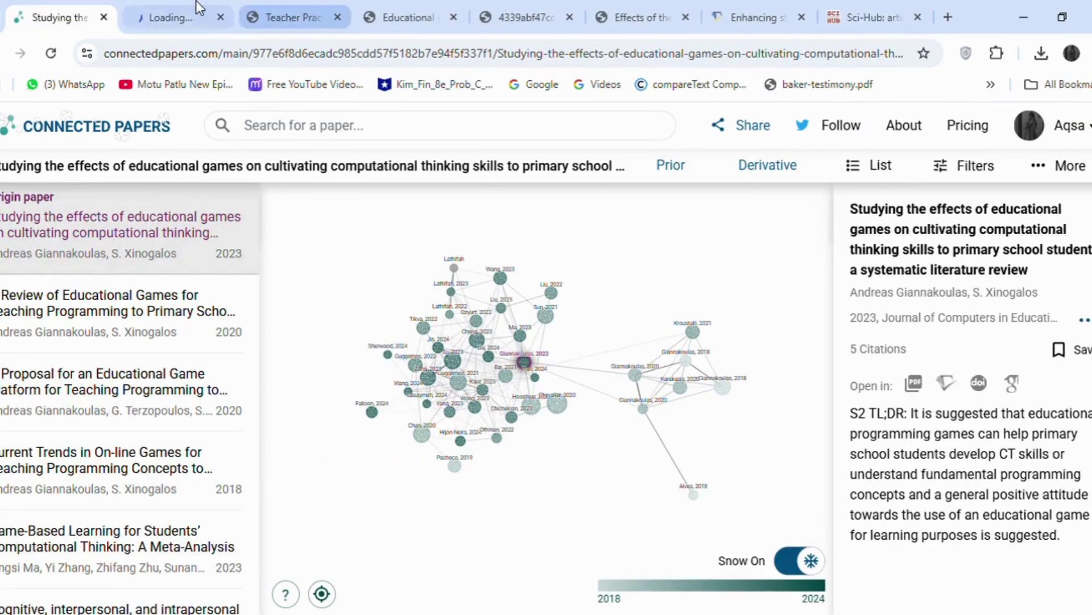
{"action": "left_click", "coordinate": [196, 8]}
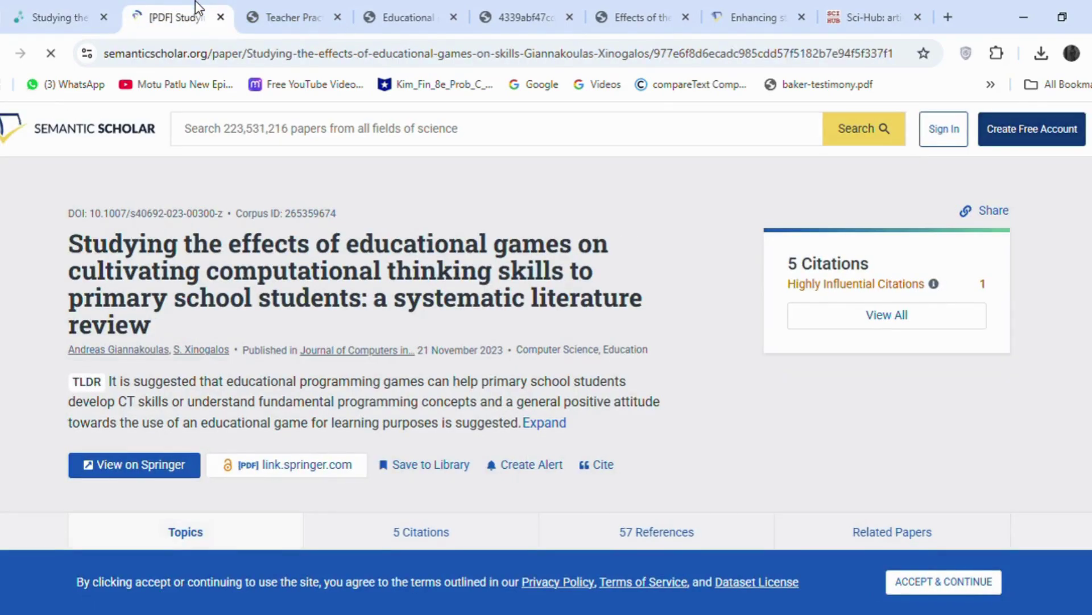
{"action": "left_click", "coordinate": [247, 476]}
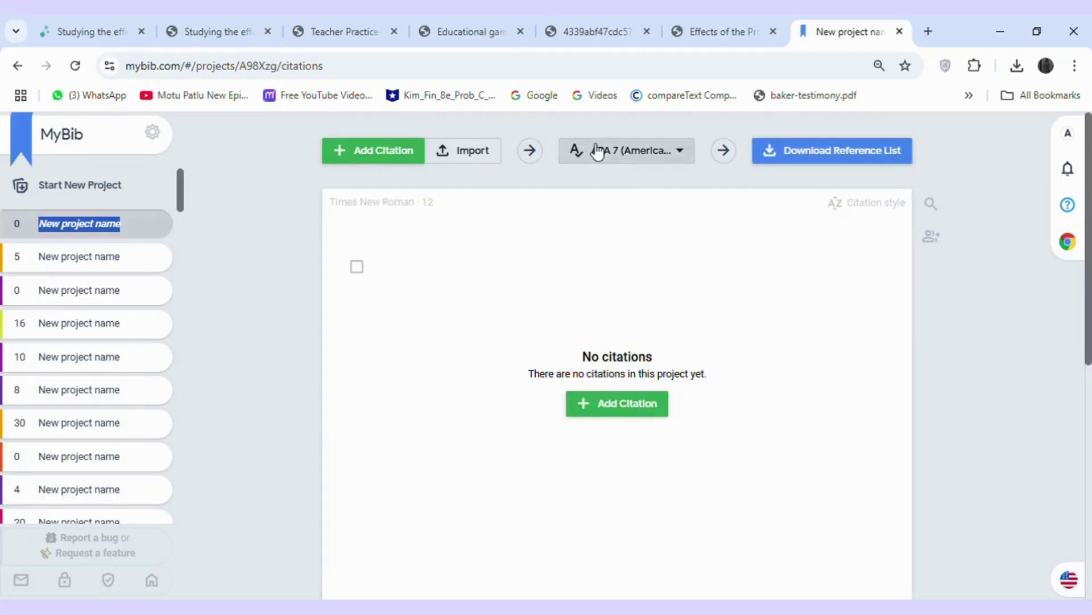
Keep APA 7 style and add a citation by searching the Educational games paper's DOI link
{"action": "left_click", "coordinate": [595, 151]}
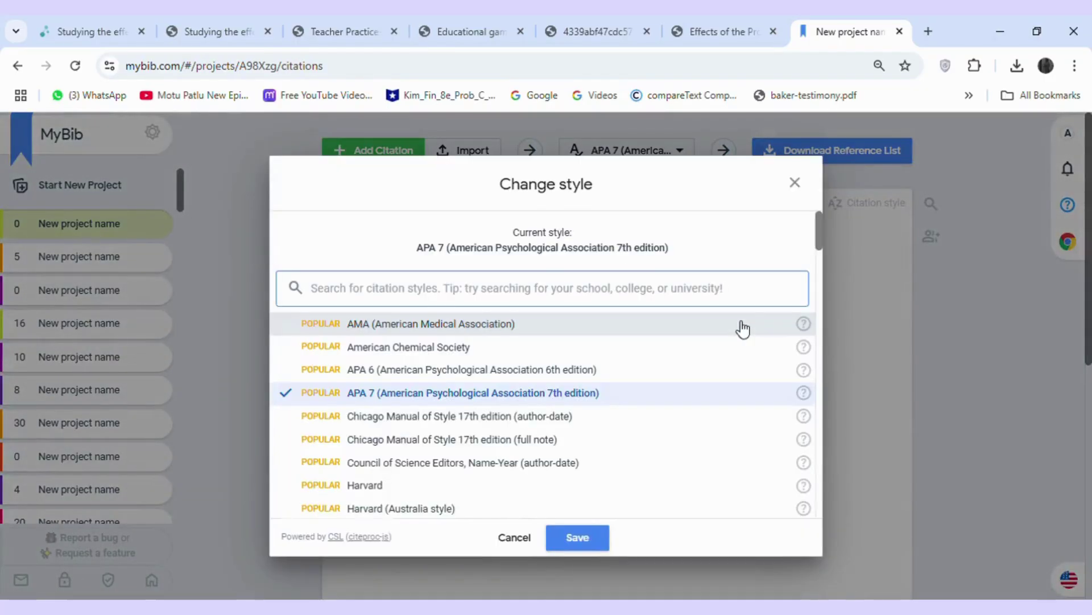
{"action": "left_click", "coordinate": [854, 233]}
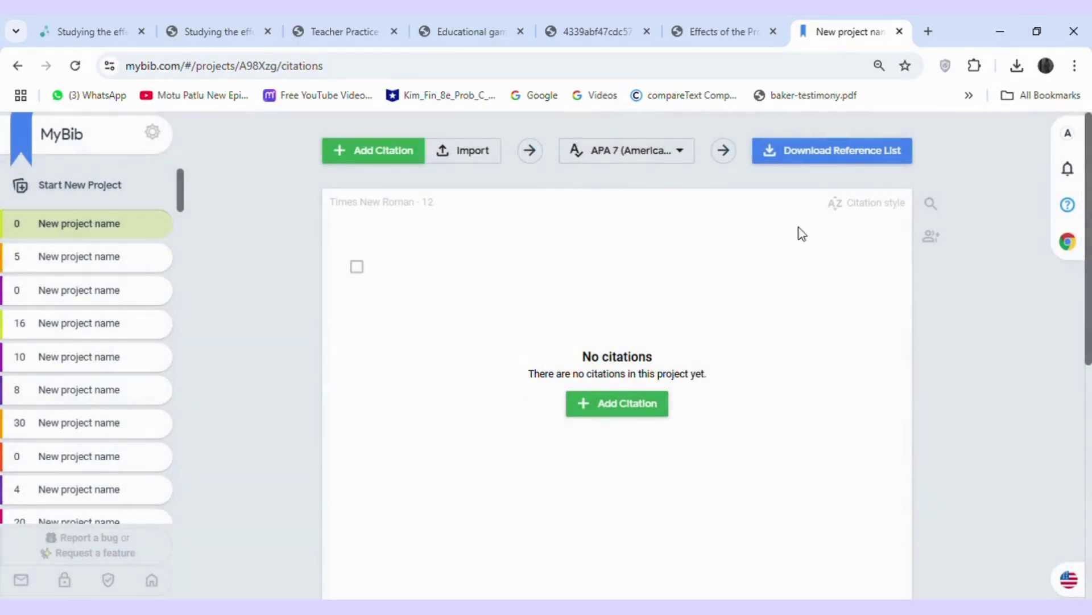
{"action": "left_click", "coordinate": [387, 159]}
{"action": "left_click", "coordinate": [473, 31]}
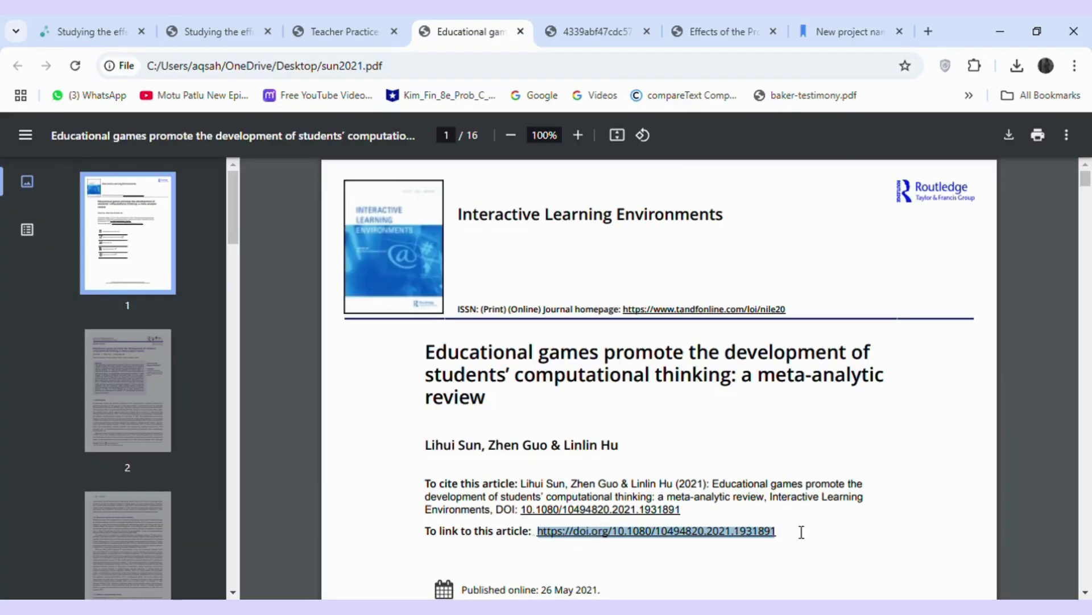
{"action": "left_click", "coordinate": [850, 31]}
{"action": "type", "text": "https://doi.org/10.1080/10494820.2021.1931891"}
{"action": "left_click", "coordinate": [745, 309]}
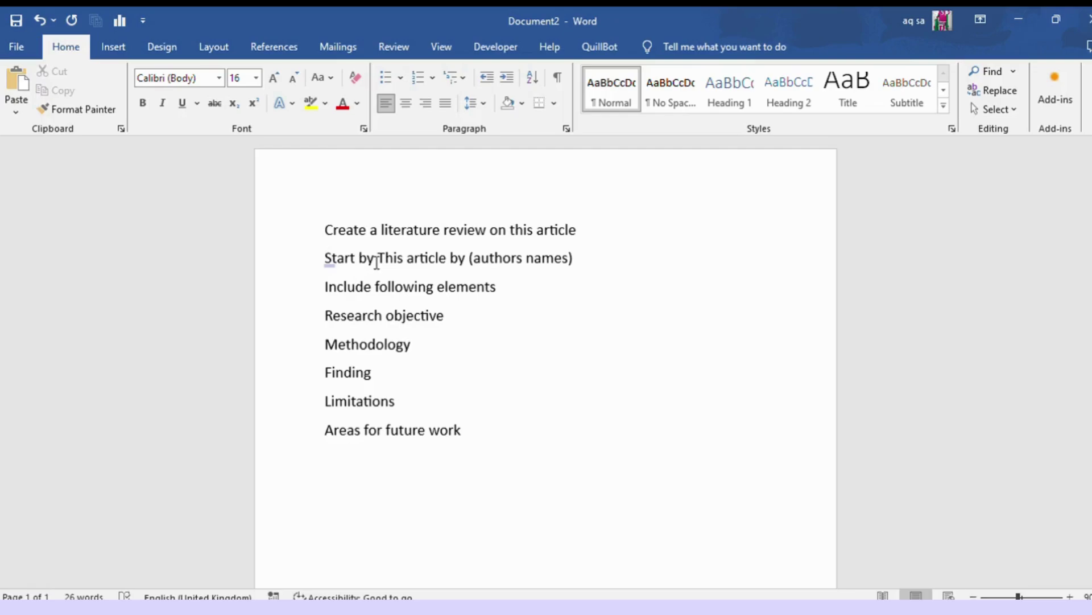
{"action": "left_click_drag", "start_coordinate": [377, 262], "coordinate": [604, 269]}
{"action": "left_click", "coordinate": [598, 268]}
{"action": "left_click_drag", "start_coordinate": [320, 284], "coordinate": [506, 439]}
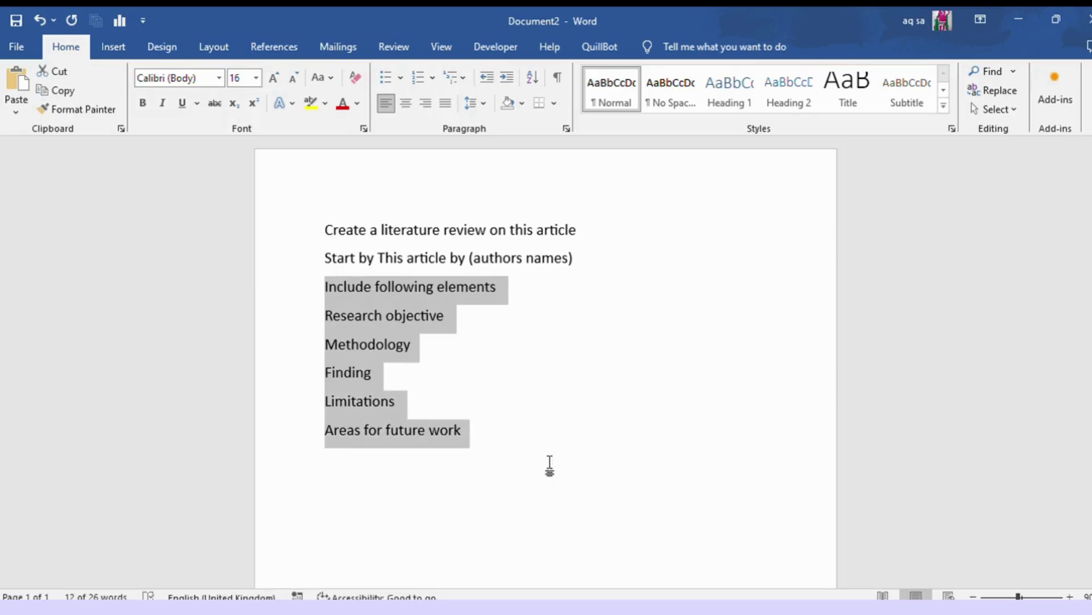
{"action": "left_click", "coordinate": [930, 404]}
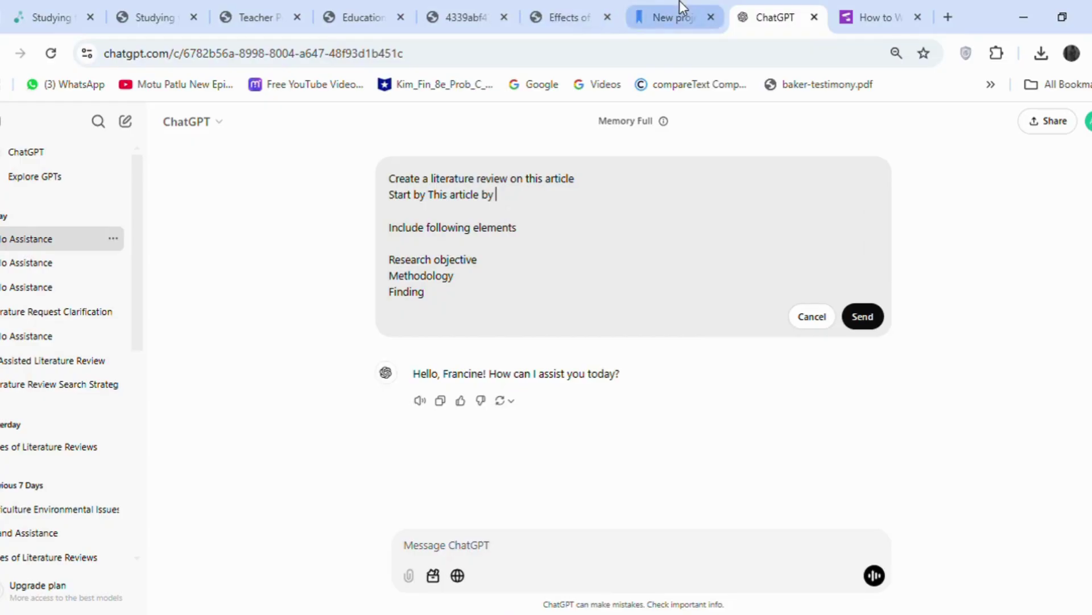
Insert the (Bai et al., 2021) in-text citation from MyBib into the ChatGPT message
{"action": "left_click", "coordinate": [679, 3]}
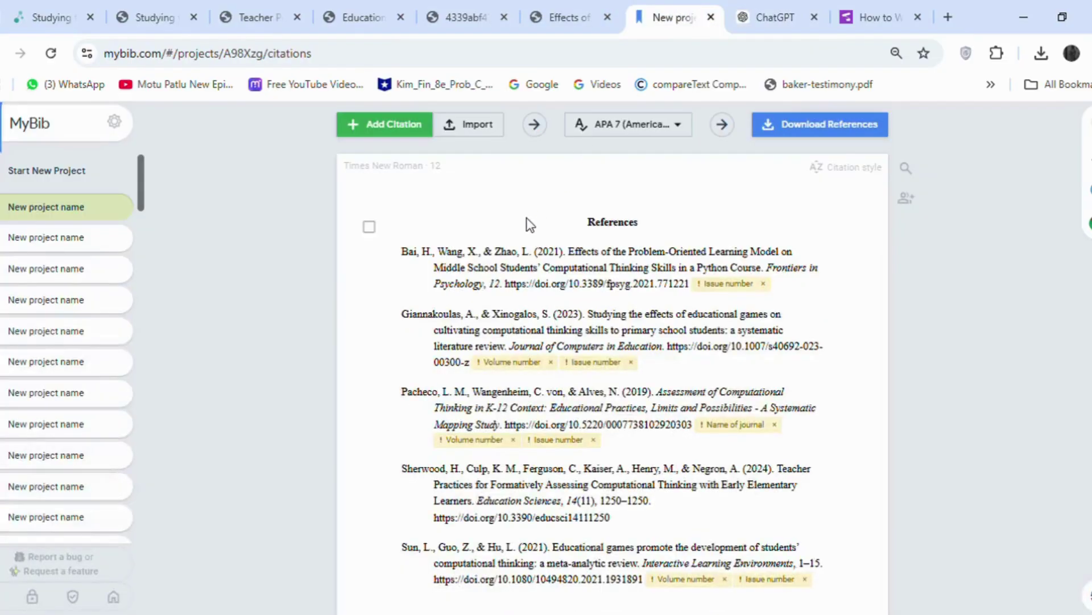
{"action": "right_click", "coordinate": [496, 241]}
{"action": "left_click", "coordinate": [586, 386]}
{"action": "key", "text": "ctrl+Tab"}
{"action": "type", "text": "(Bai et al., 2021)"}
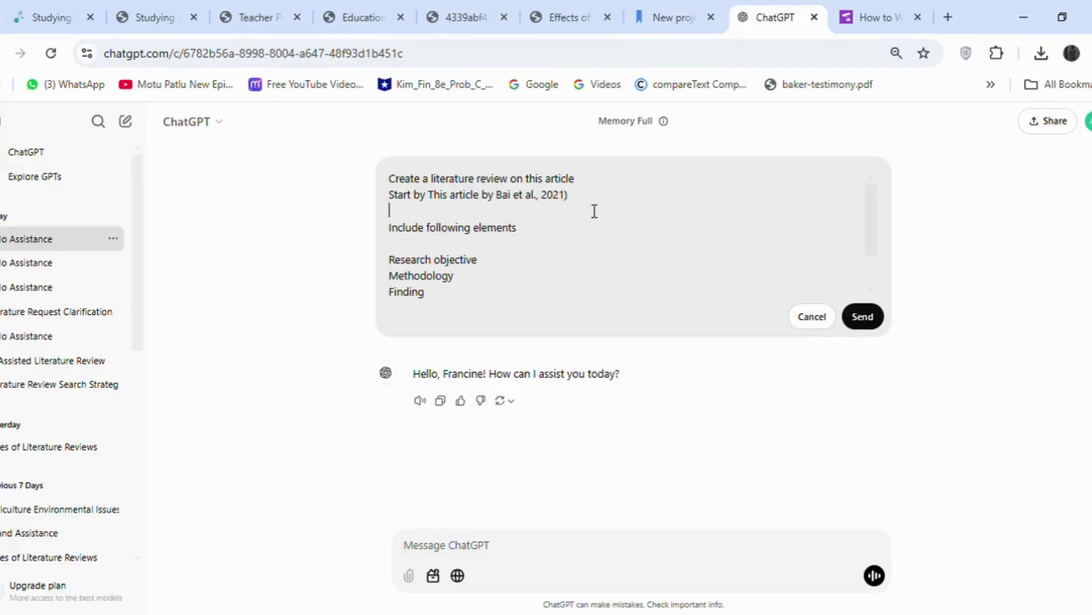
Paste a paragraph from the Effects of the Problem PDF into the message
{"action": "key", "text": "ctrl+shift+Tab"}
{"action": "key", "text": "ctrl+shift+Tab"}
{"action": "scroll", "coordinate": [664, 381], "scroll_direction": "down", "scroll_amount": 13}
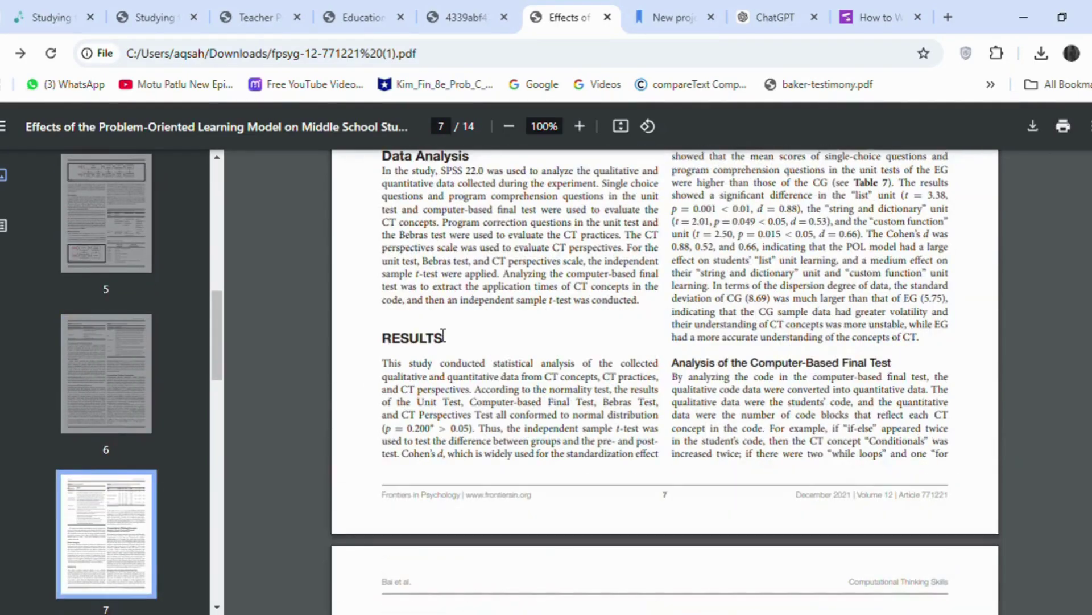
{"action": "key", "text": "ctrl+Tab"}
{"action": "key", "text": "ctrl+Tab"}
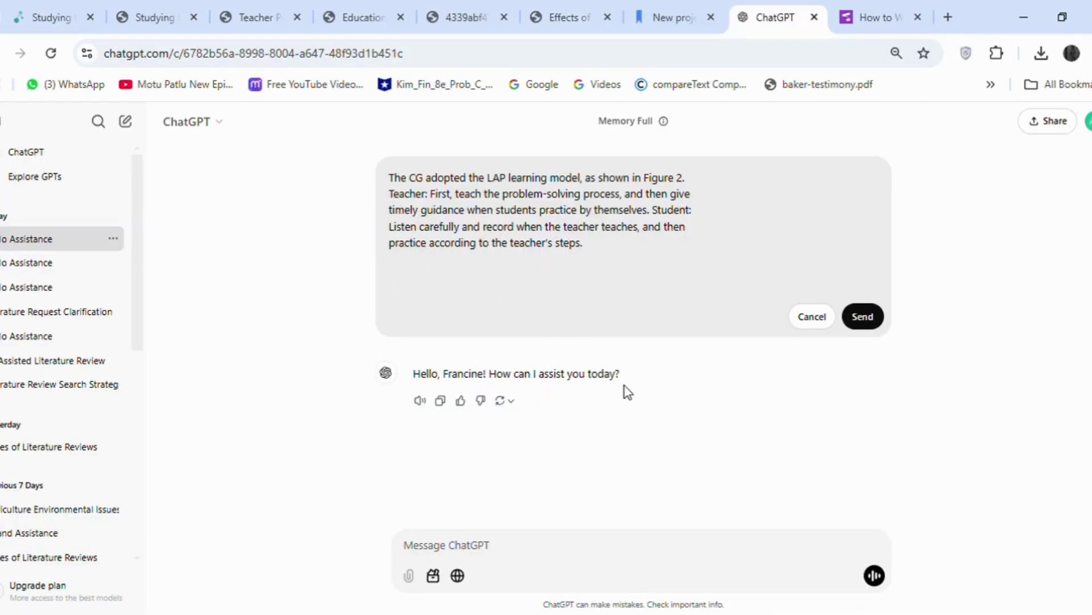
{"action": "type", "text": "The result of the independent sample t-test on the posttest of the CT perspectives scale is shown in Table 12. It was found that the mean scores of creation and expression (t = 2.03, p = 0.047 < 0.05), communication and cooperation (t = 2.89, p = 0.005 < 0.01), questioning (t = 2.77, p = 0.008 < 0.01), and problem solving (t = 2.35, p = 0.022 < 0.05) of the EG were higher than those of the CG, and there were significant differences. The Cohen's d was 0.53, 0.73, 0.70, and 0.60,"}
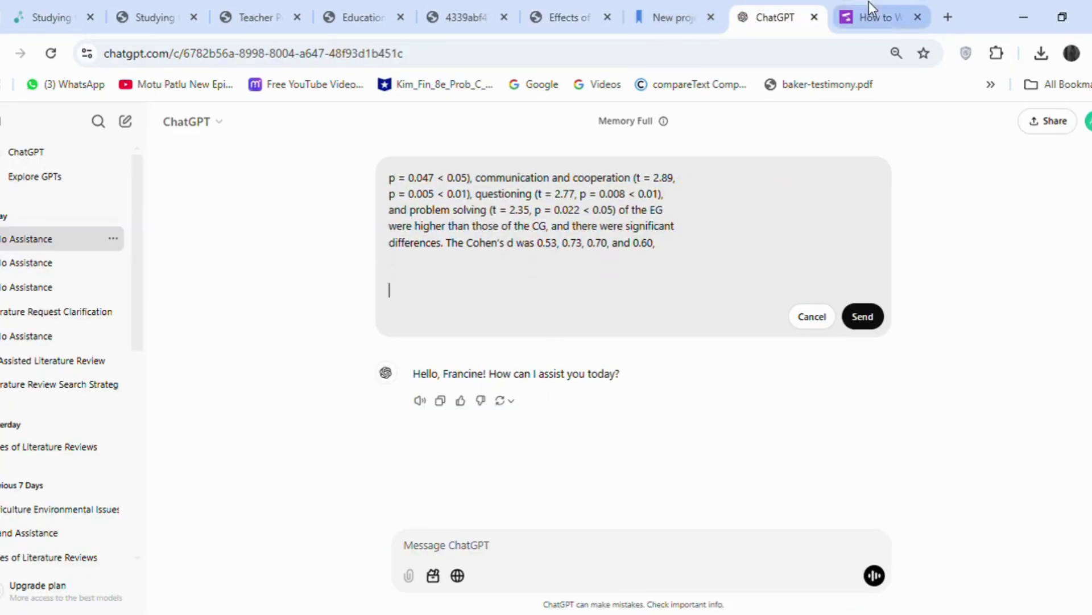
Add the Limitations and Future Works passage to the message and send it
{"action": "key", "text": "ctrl+shift+Tab"}
{"action": "key", "text": "ctrl+shift+Tab"}
{"action": "scroll", "coordinate": [664, 381], "scroll_direction": "down", "scroll_amount": 20}
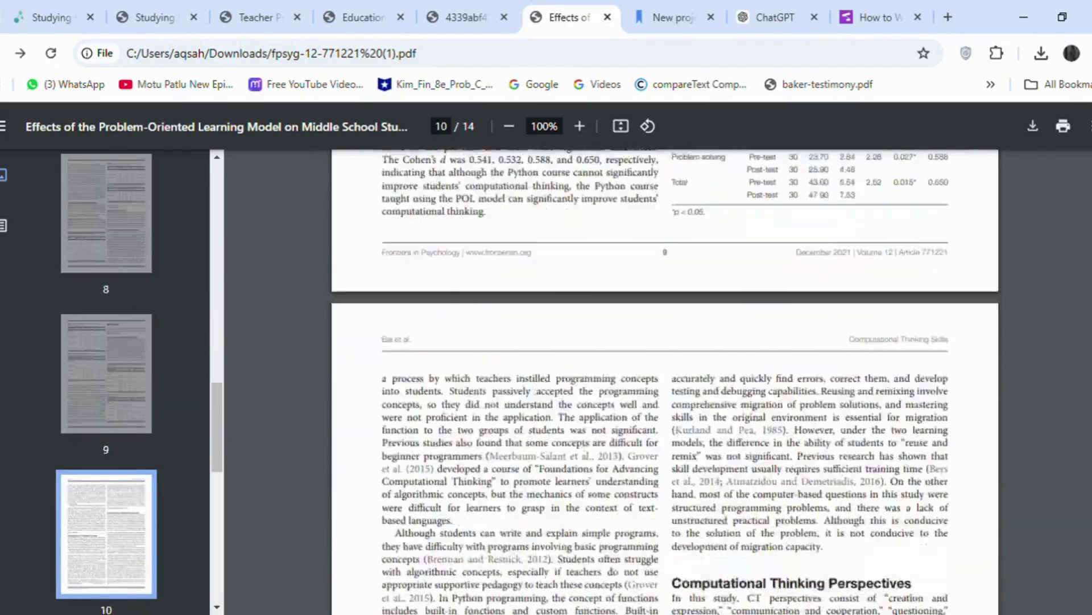
{"action": "scroll", "coordinate": [665, 381], "scroll_direction": "down", "scroll_amount": 3}
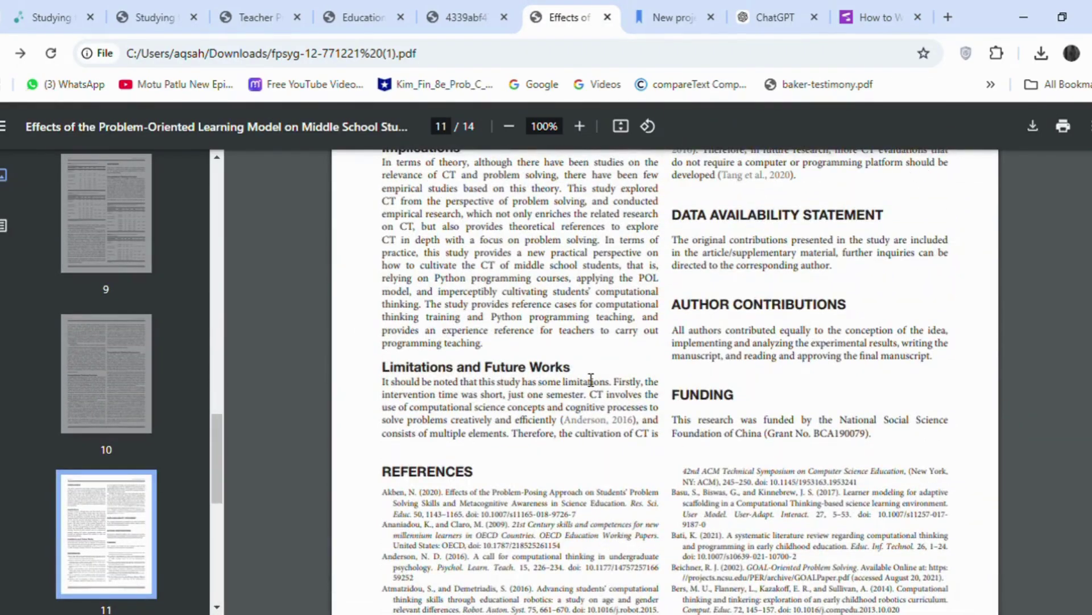
{"action": "left_click_drag", "start_coordinate": [591, 379], "coordinate": [381, 367]}
{"action": "left_click", "coordinate": [774, 17]}
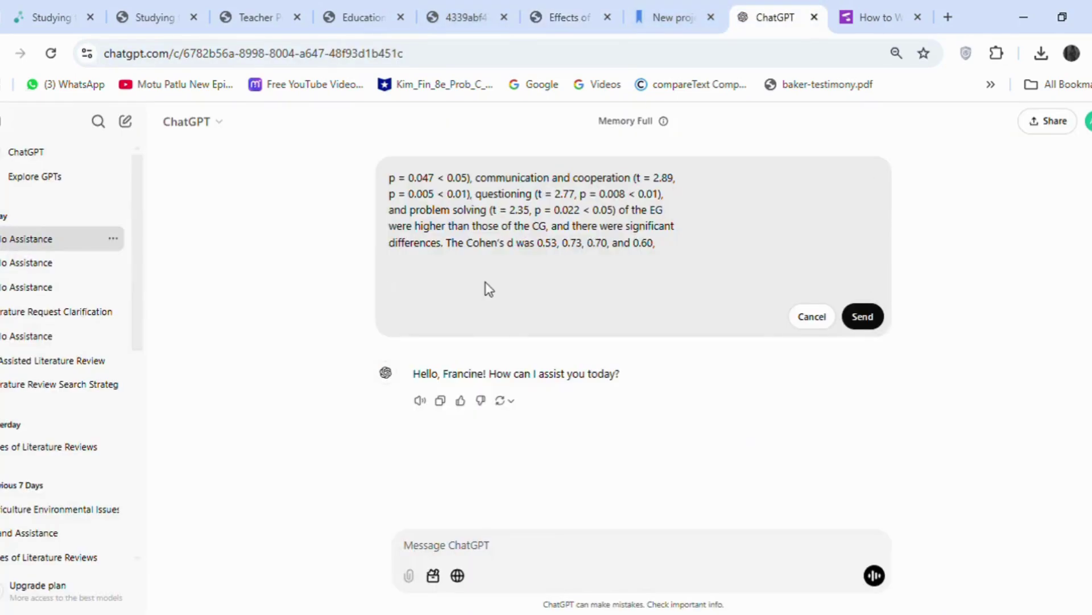
{"action": "key", "text": "ctrl+v"}
{"action": "left_click", "coordinate": [860, 317]}
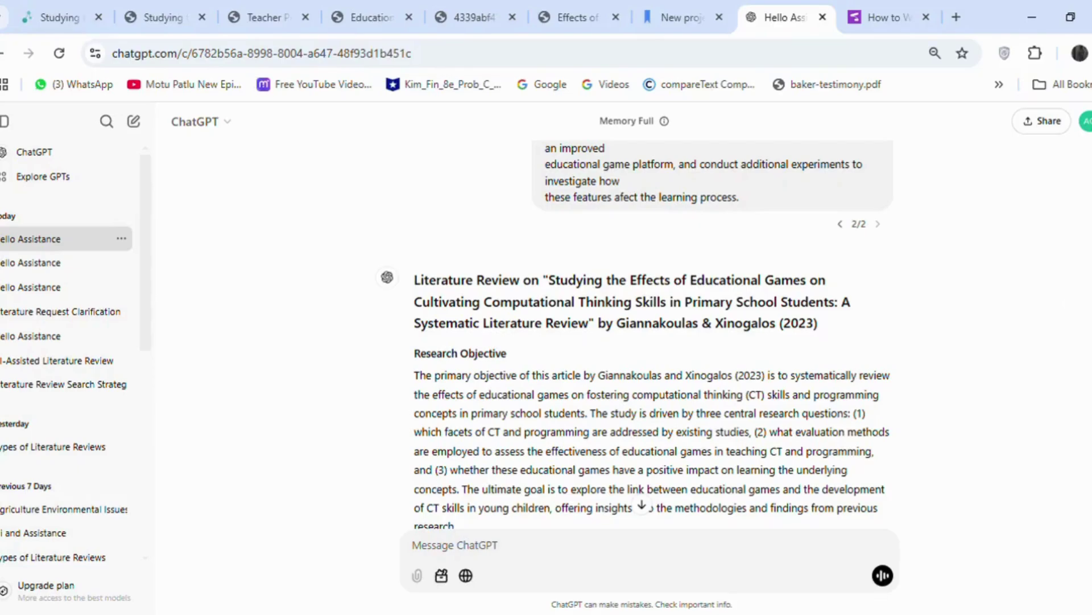
Scroll down through the earlier paper reviews in the ChatGPT conversation
{"action": "scroll", "coordinate": [652, 335], "scroll_direction": "down", "scroll_amount": 20}
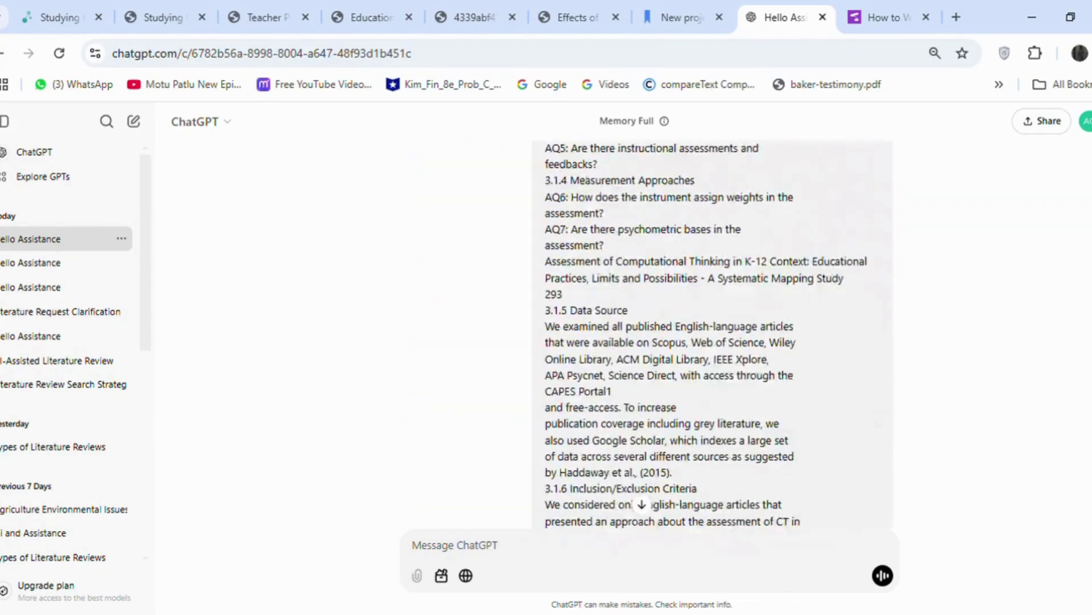
{"action": "scroll", "coordinate": [653, 336], "scroll_direction": "down", "scroll_amount": 20}
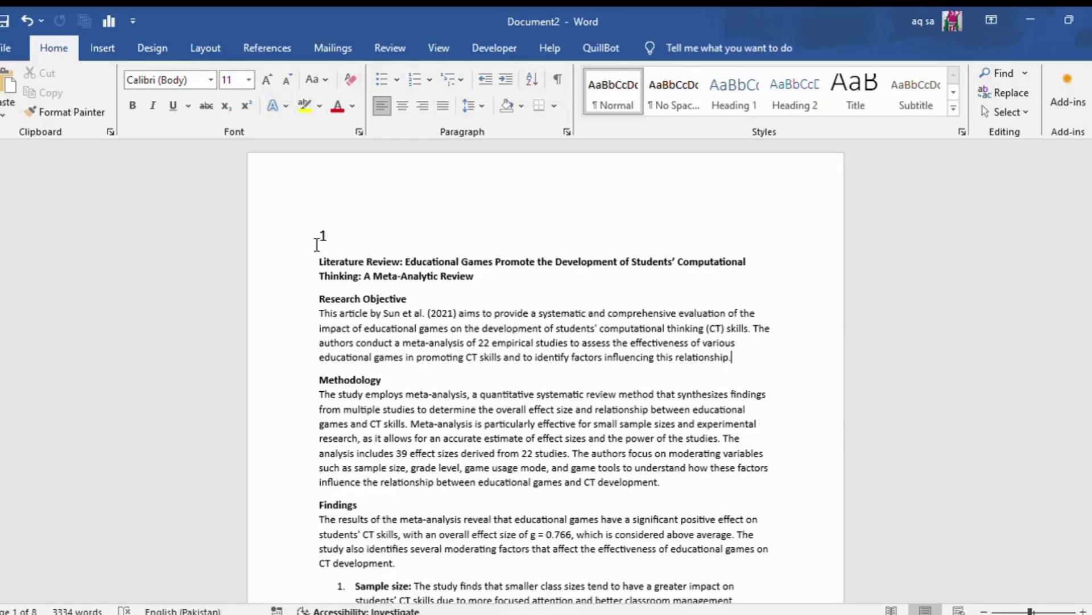
Select the numbered titles of reviews 1 and 2 in Word, then return to ChatGPT
{"action": "left_click_drag", "start_coordinate": [331, 257], "coordinate": [485, 291]}
{"action": "left_click", "coordinate": [495, 283]}
{"action": "scroll", "coordinate": [544, 357], "scroll_direction": "down", "scroll_amount": 20}
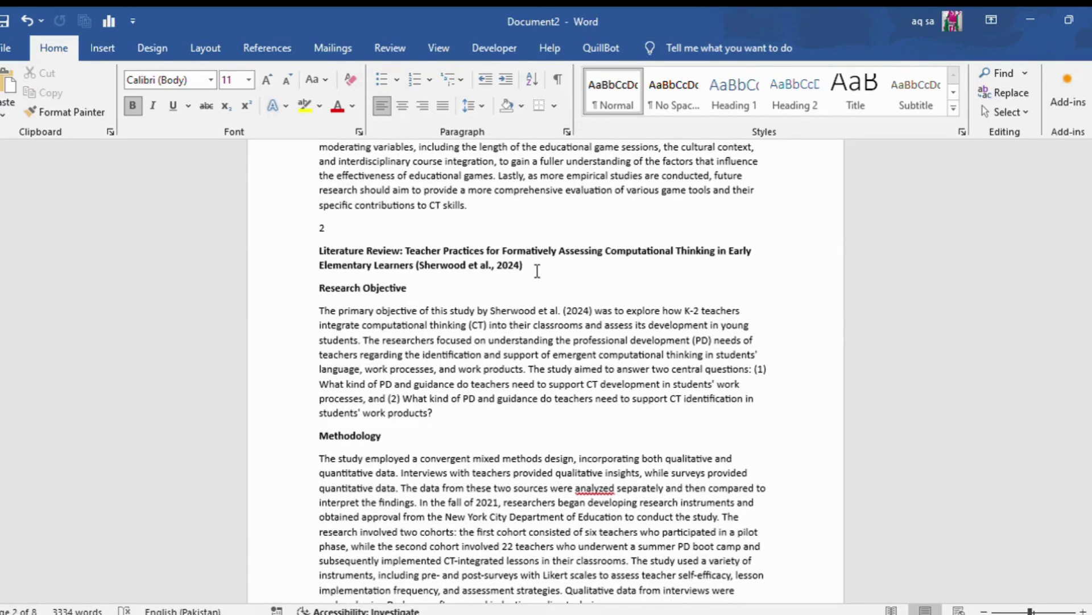
{"action": "left_click_drag", "start_coordinate": [537, 271], "coordinate": [316, 227]}
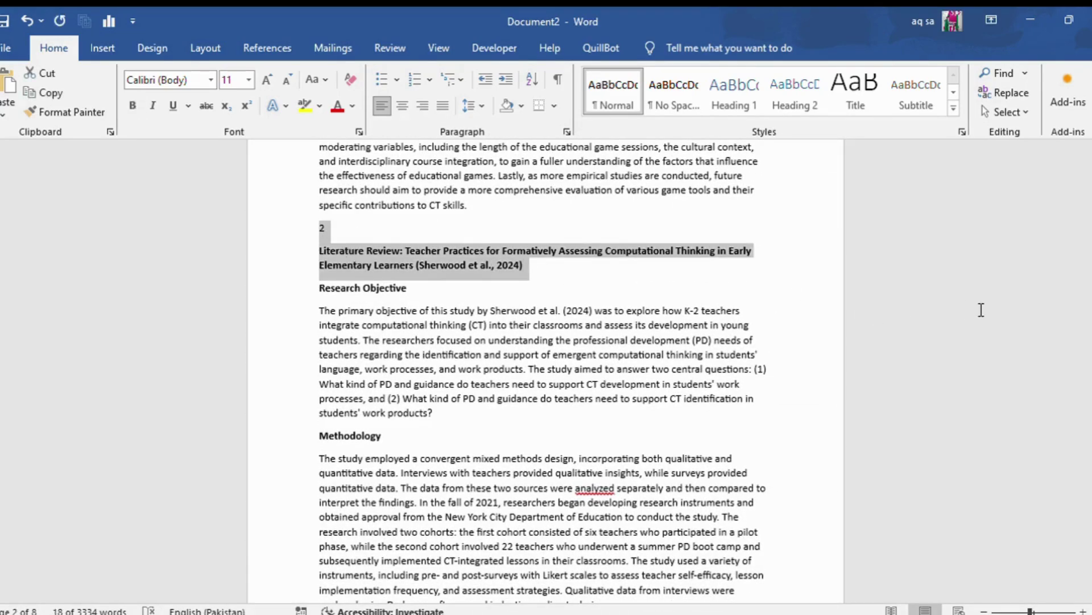
{"action": "key", "text": "alt+Tab"}
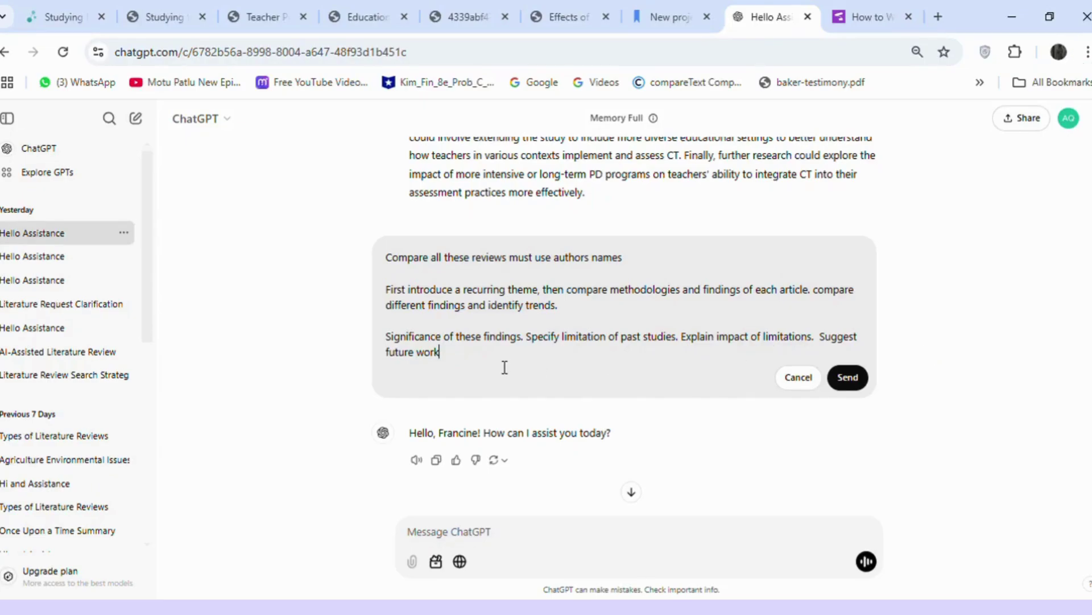
Edit and submit the by-author comparison request: theme, methods, findings, significance, limitations, future work
{"action": "left_click_drag", "start_coordinate": [386, 259], "coordinate": [646, 271]}
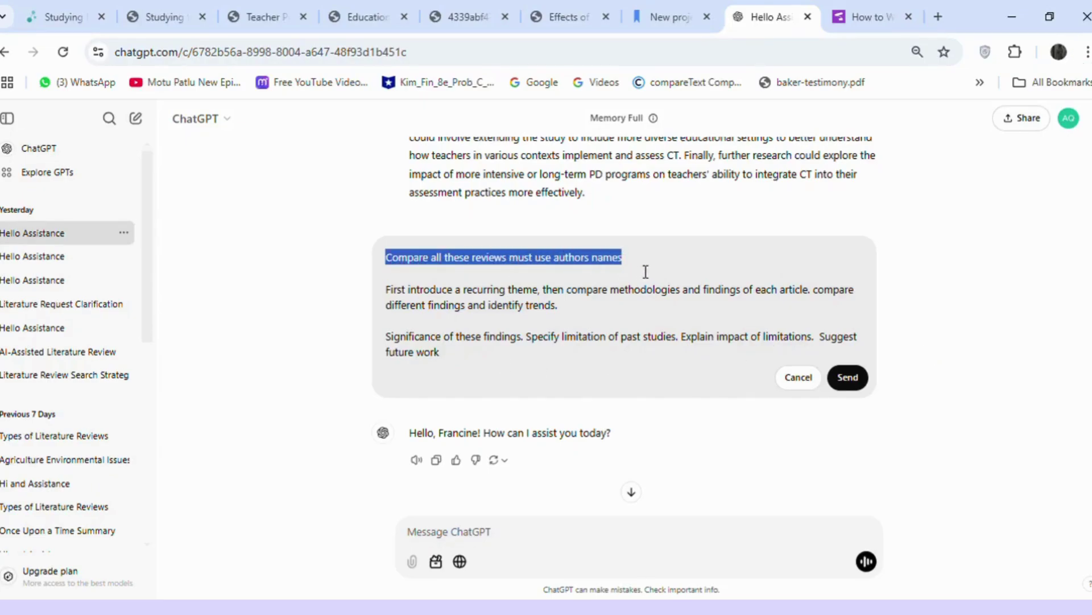
{"action": "left_click", "coordinate": [568, 314]}
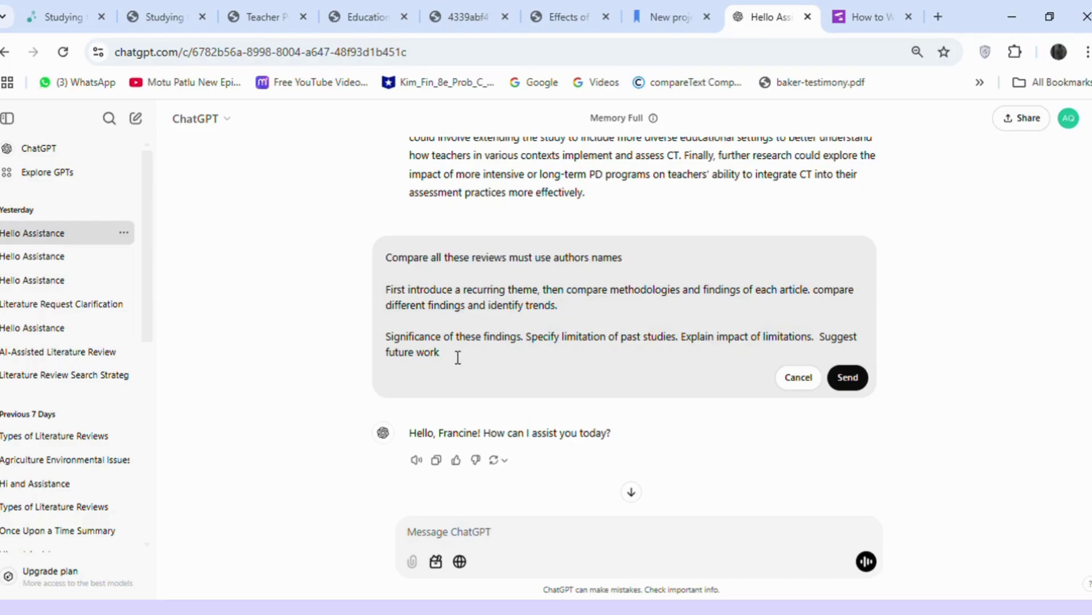
{"action": "left_click_drag", "start_coordinate": [458, 358], "coordinate": [382, 286]}
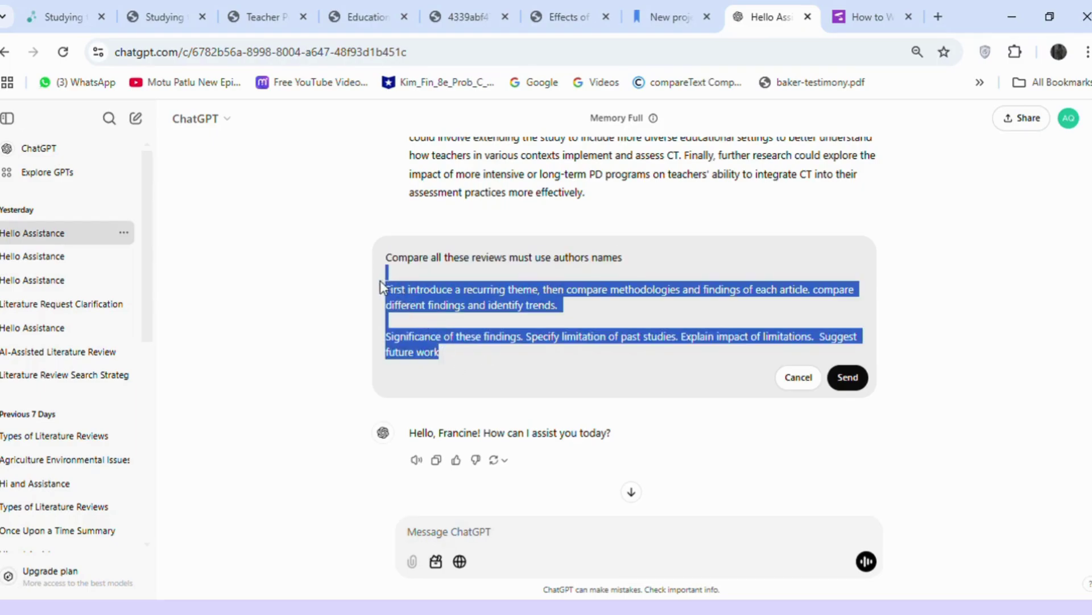
{"action": "left_click", "coordinate": [472, 366]}
{"action": "key", "text": "Return"}
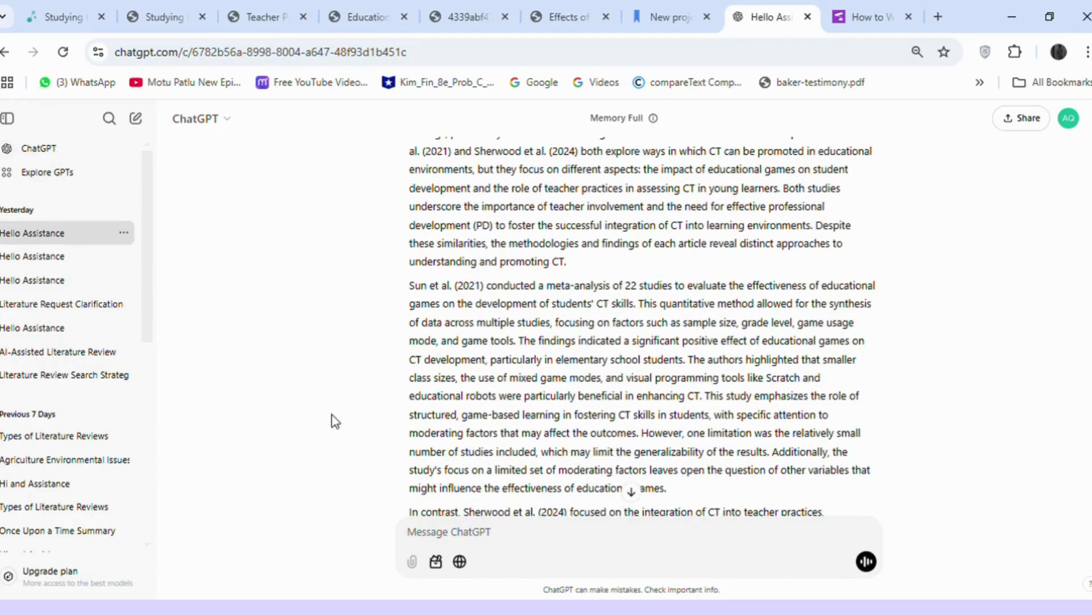
Resend the request and follow the Sun et al. (2021) vs Sherwood et al. (2024) comparison to its end
{"action": "scroll", "coordinate": [333, 415], "scroll_direction": "down", "scroll_amount": 3}
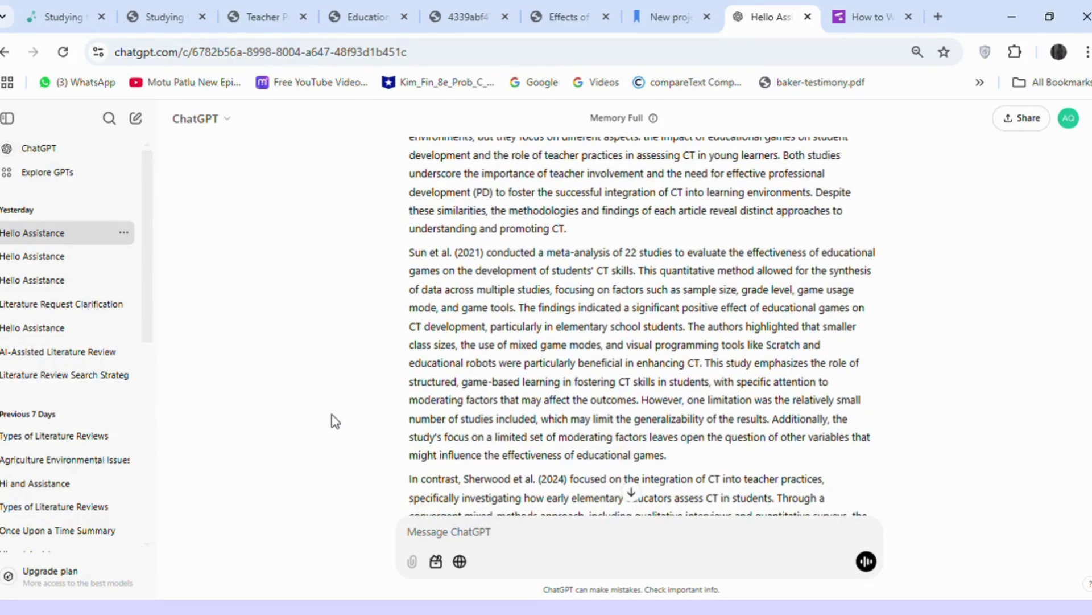
{"action": "scroll", "coordinate": [866, 291], "scroll_direction": "up", "scroll_amount": 10}
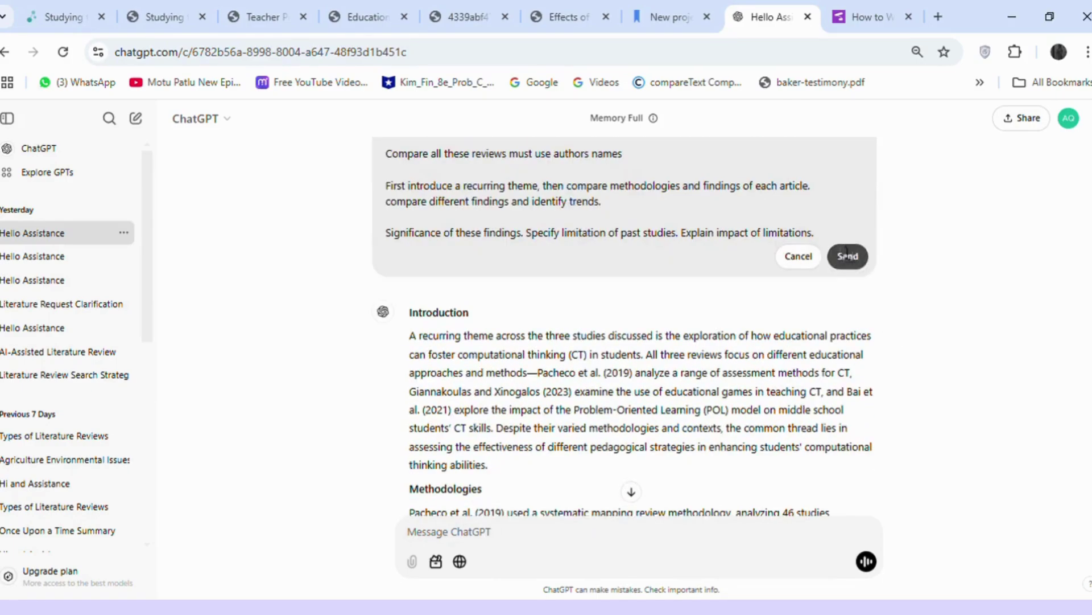
{"action": "left_click", "coordinate": [847, 253]}
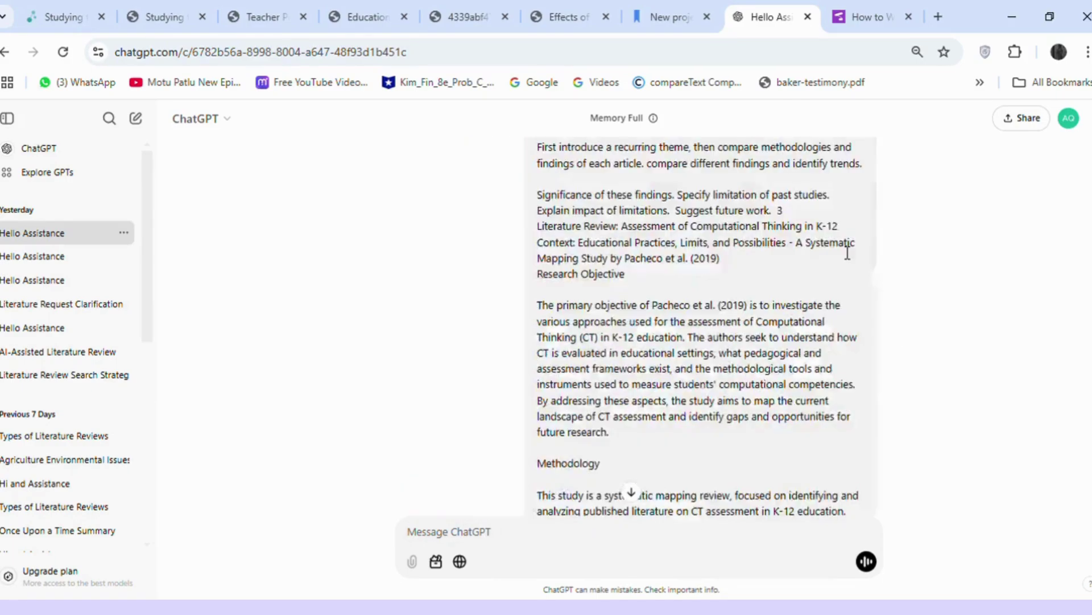
{"action": "left_click", "coordinate": [633, 492]}
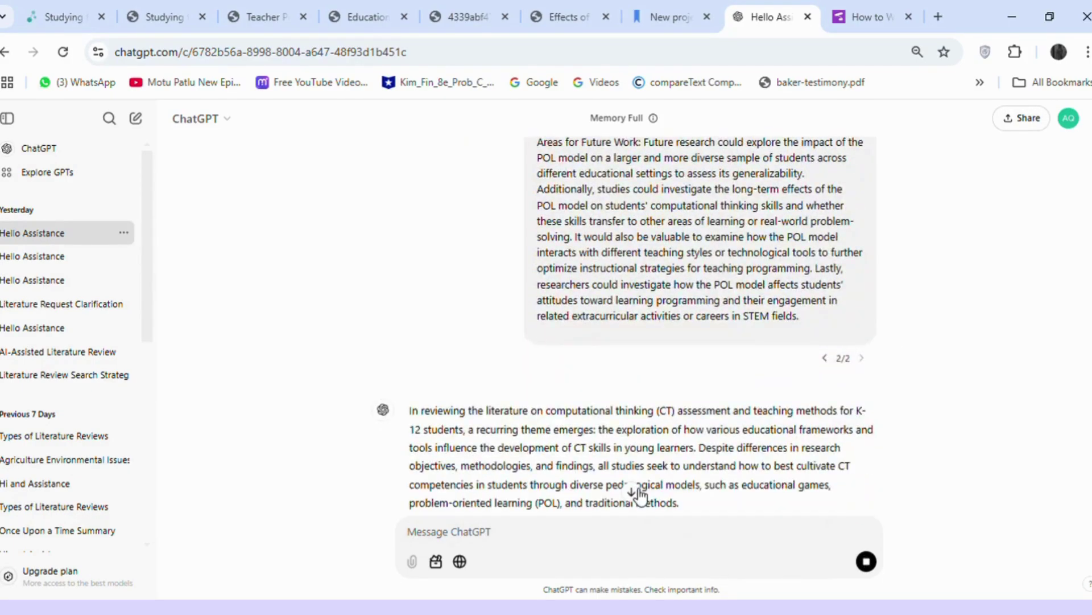
{"action": "left_click", "coordinate": [633, 494]}
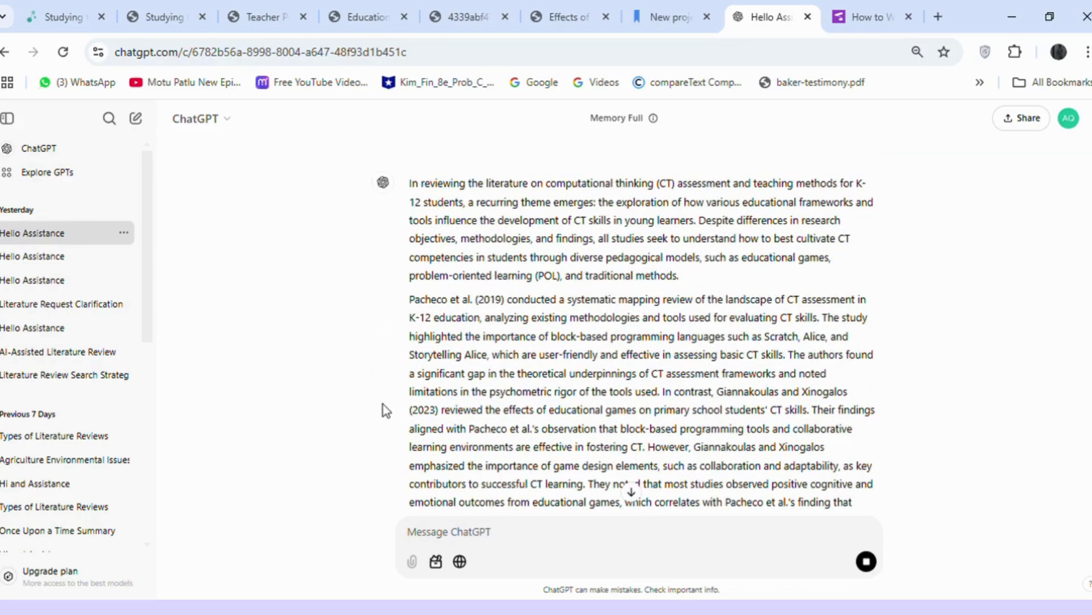
{"action": "scroll", "coordinate": [383, 404], "scroll_direction": "down", "scroll_amount": 3}
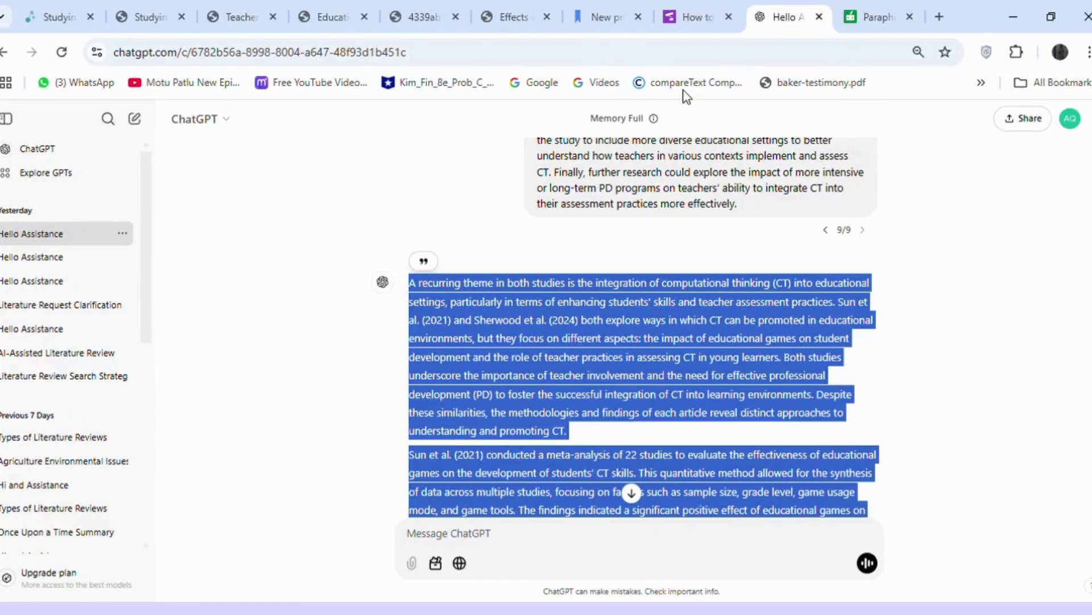
Paste the ChatGPT comparative review into QuillBot's paraphraser and shorten it
{"action": "key", "text": "ctrl+Tab"}
{"action": "left_click", "coordinate": [354, 288]}
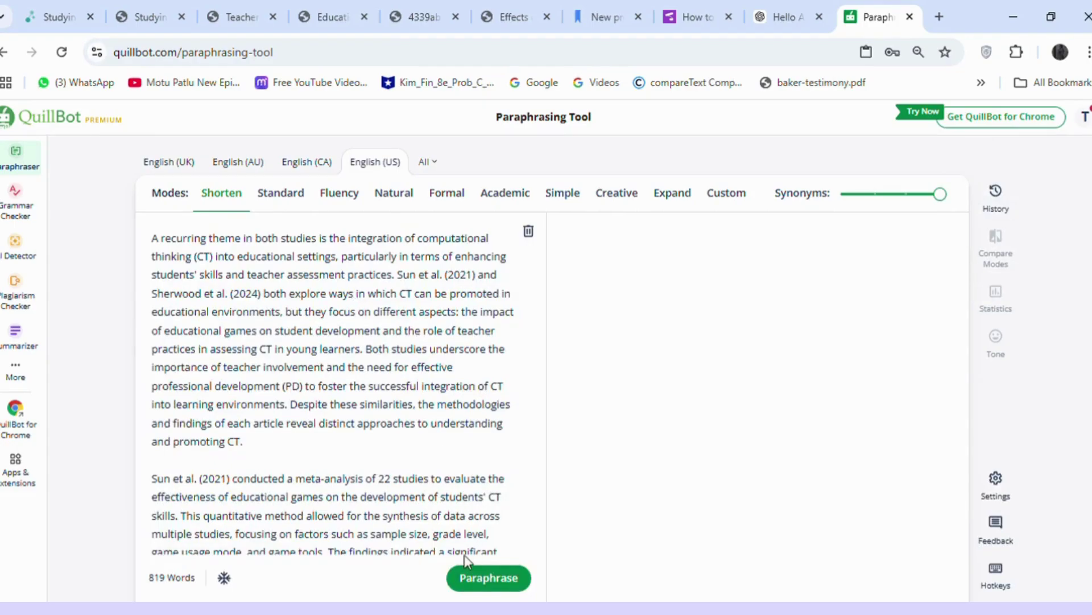
{"action": "left_click", "coordinate": [527, 565]}
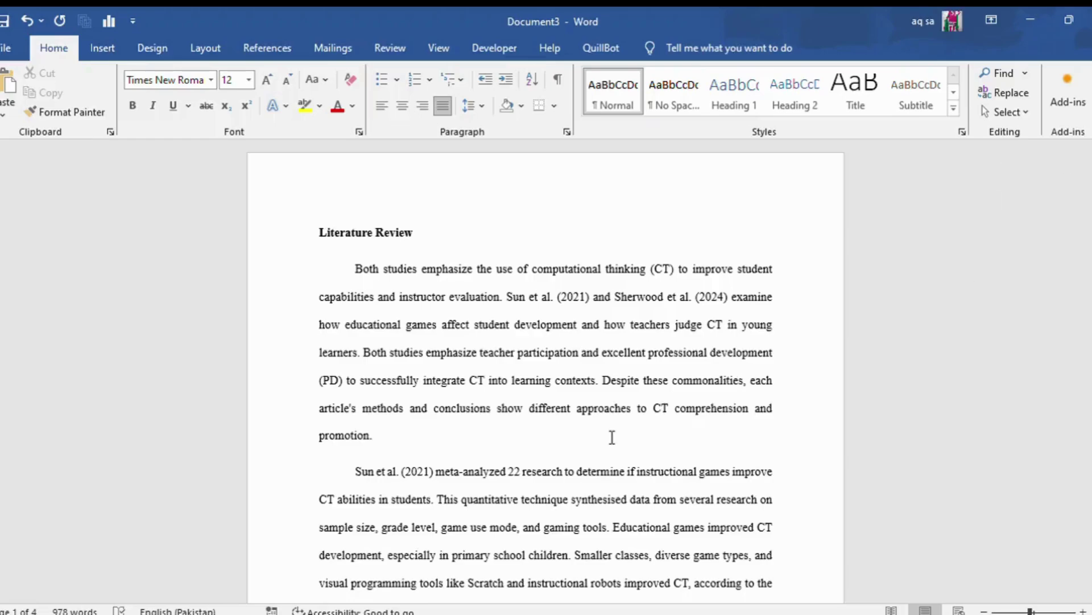
Read through the double-spaced Literature Review in Document3 from the end of its first paragraph
{"action": "left_click", "coordinate": [612, 437]}
{"action": "scroll", "coordinate": [545, 376], "scroll_direction": "down", "scroll_amount": 15}
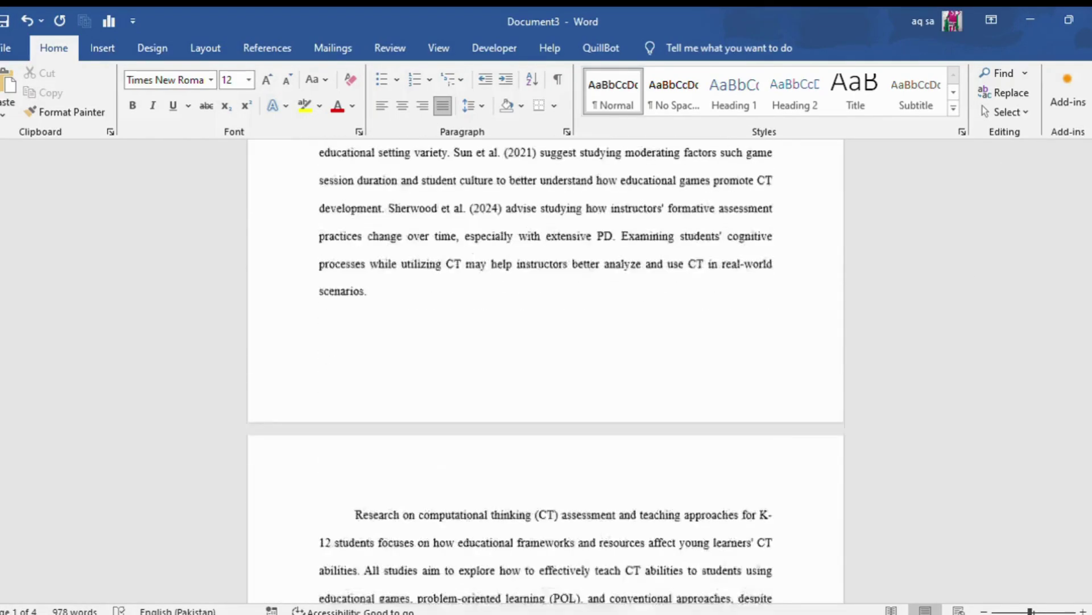
{"action": "scroll", "coordinate": [545, 376], "scroll_direction": "down", "scroll_amount": 15}
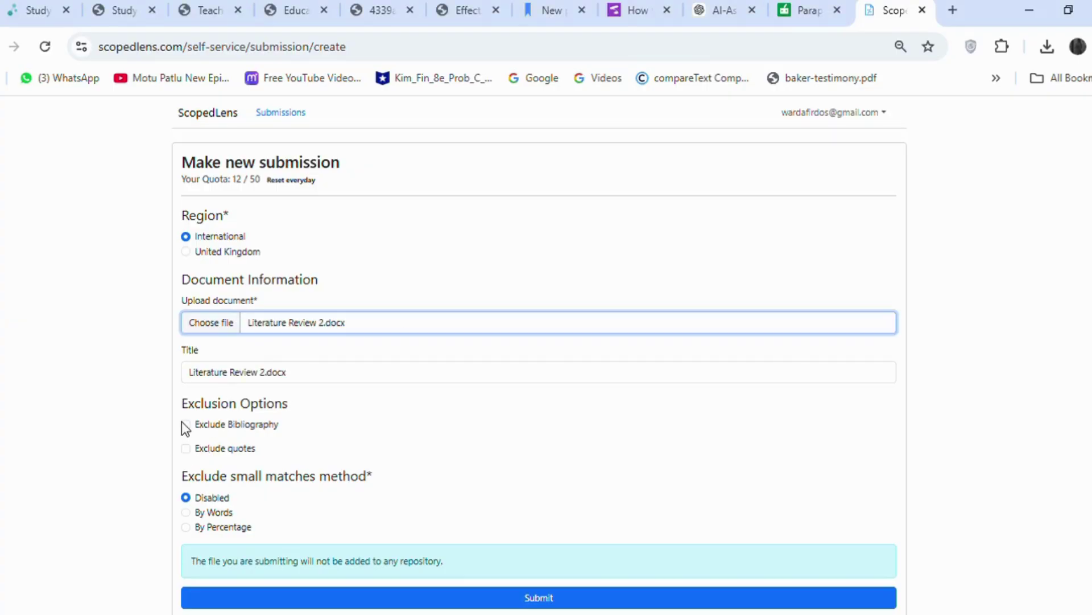
Submit Literature Review 2.docx to ScopedLens with the bibliography excluded
{"action": "left_click", "coordinate": [186, 424]}
{"action": "scroll", "coordinate": [890, 343], "scroll_direction": "down", "scroll_amount": 1}
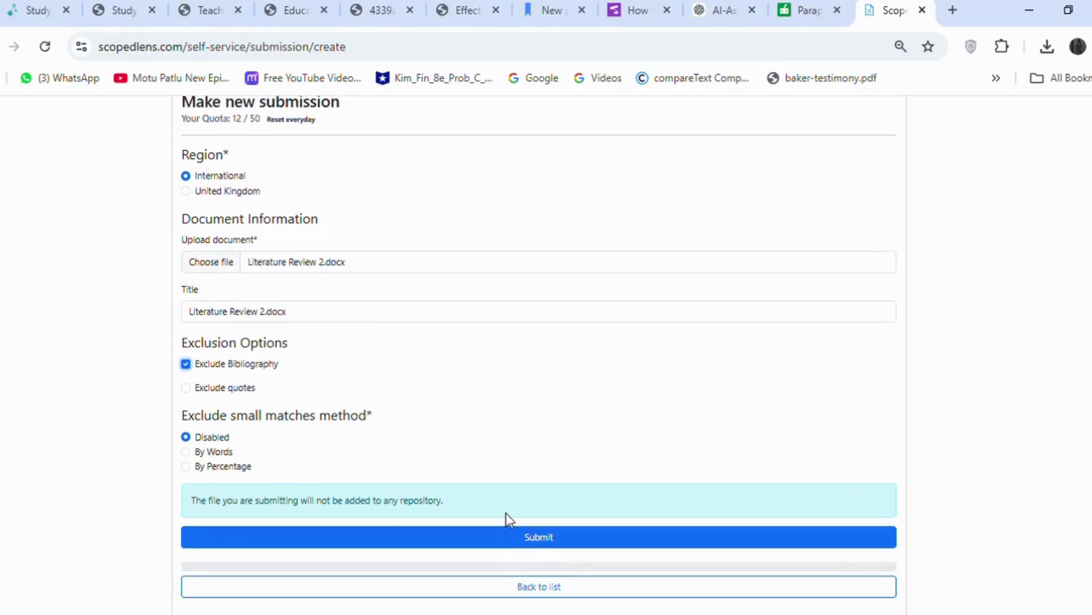
{"action": "left_click", "coordinate": [510, 534]}
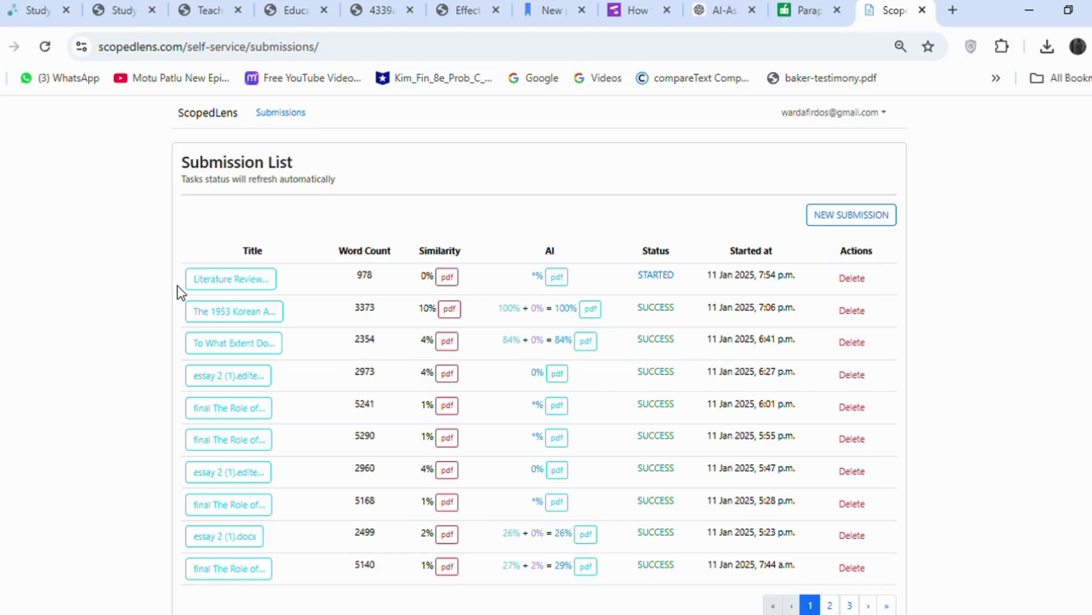
Download the AI report for the new 978-word, 0% similarity submission
{"action": "left_click_drag", "start_coordinate": [527, 280], "coordinate": [580, 278]}
{"action": "left_click", "coordinate": [590, 244]}
{"action": "left_click", "coordinate": [562, 290]}
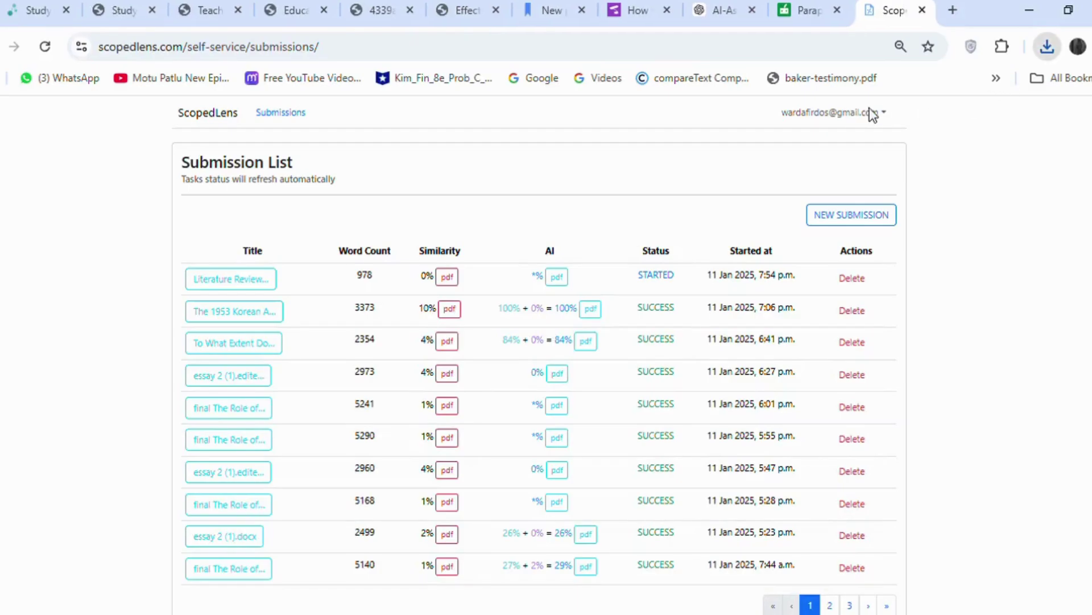
Find the '*% detected as AI' result in the Literature Review 2 AI report PDF
{"action": "scroll", "coordinate": [651, 210], "scroll_direction": "down", "scroll_amount": 15}
{"action": "scroll", "coordinate": [651, 210], "scroll_direction": "up", "scroll_amount": 3}
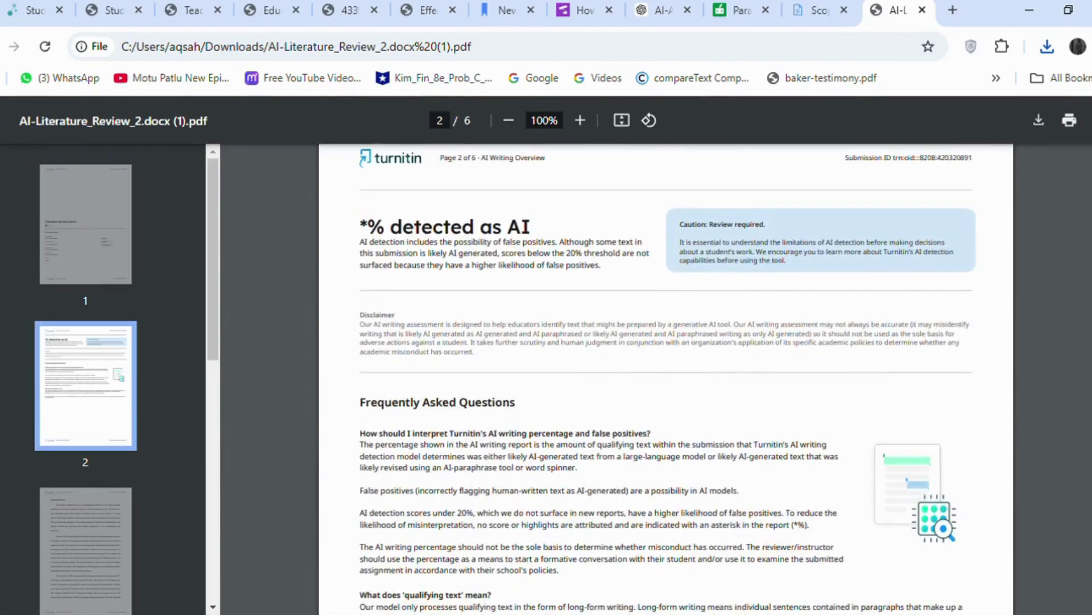
{"action": "left_click_drag", "start_coordinate": [545, 215], "coordinate": [390, 215]}
{"action": "left_click", "coordinate": [558, 266]}
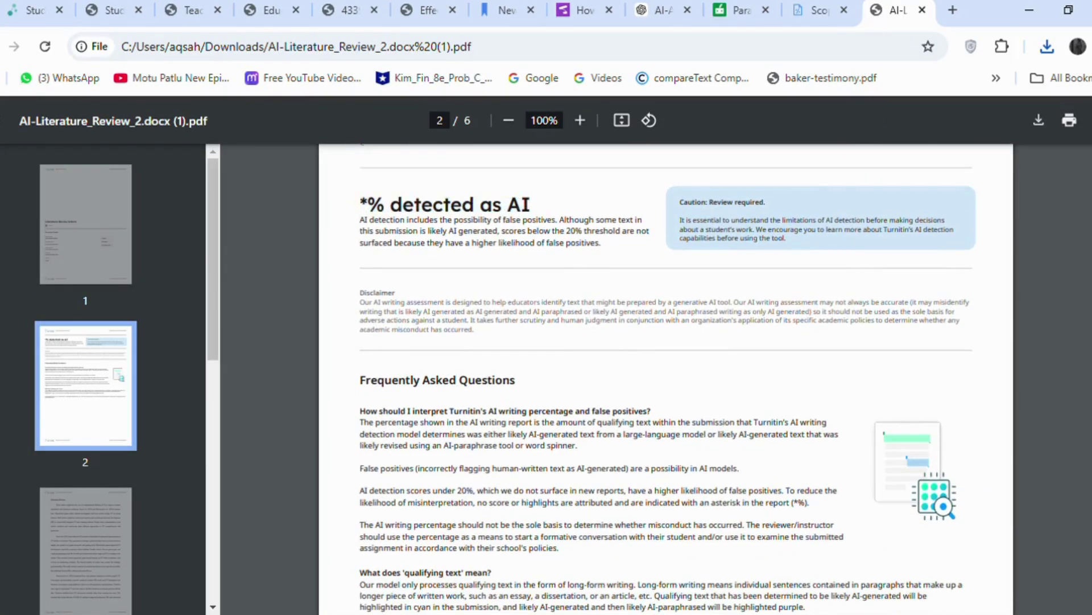